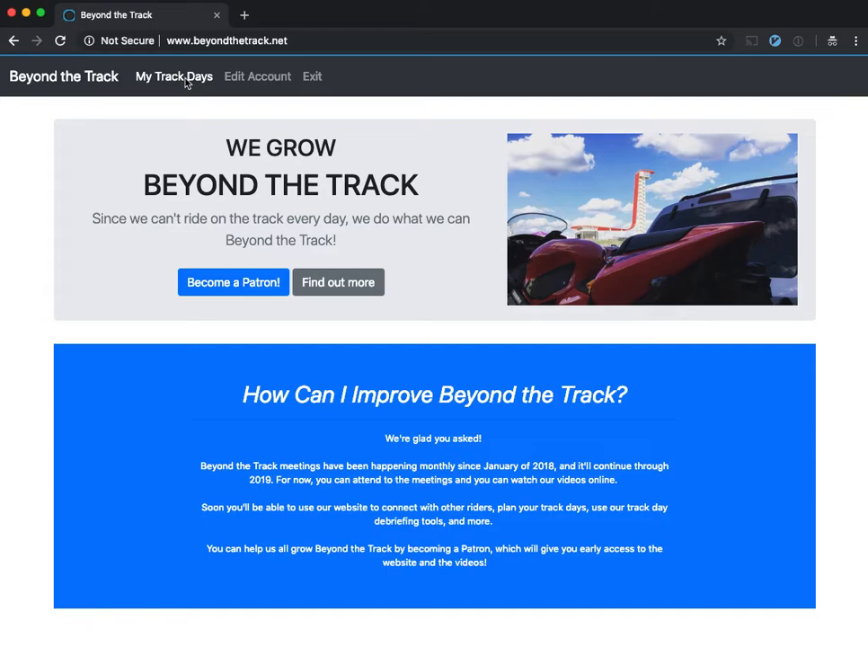
Step: Start a new track day in My Track Days and set its event date to March 30, 2019
{"action": "left_click", "coordinate": [186, 83]}
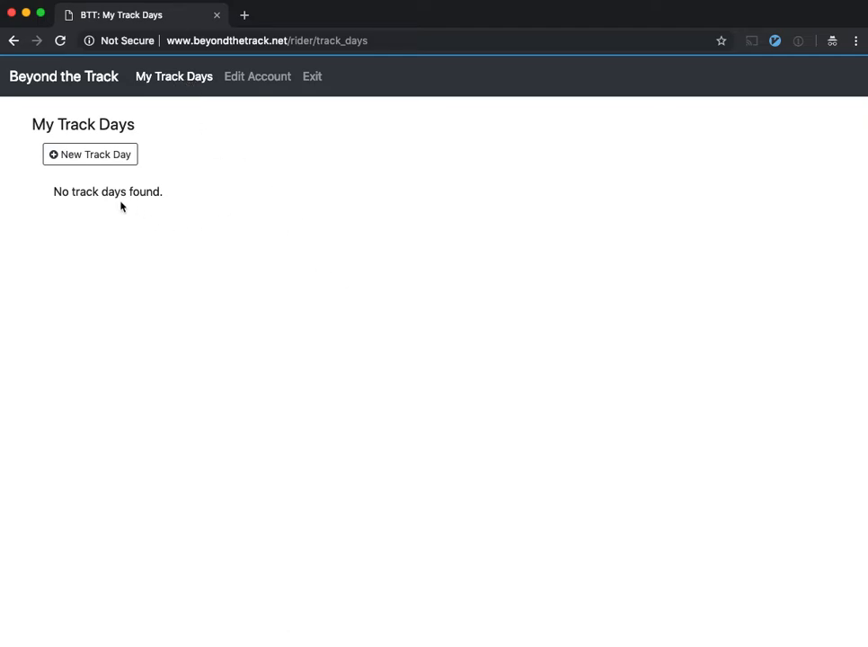
{"action": "left_click", "coordinate": [87, 163]}
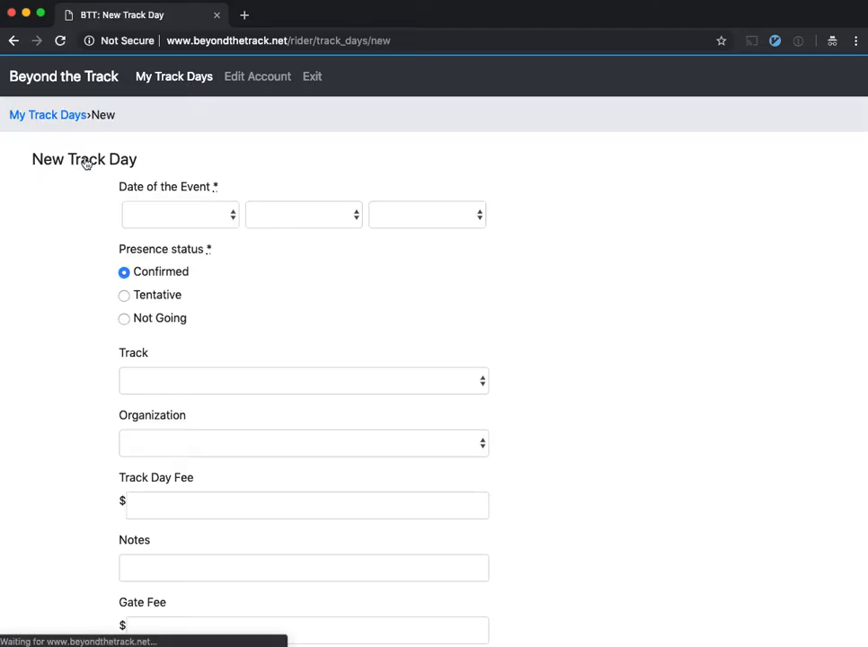
{"action": "left_click", "coordinate": [237, 216]}
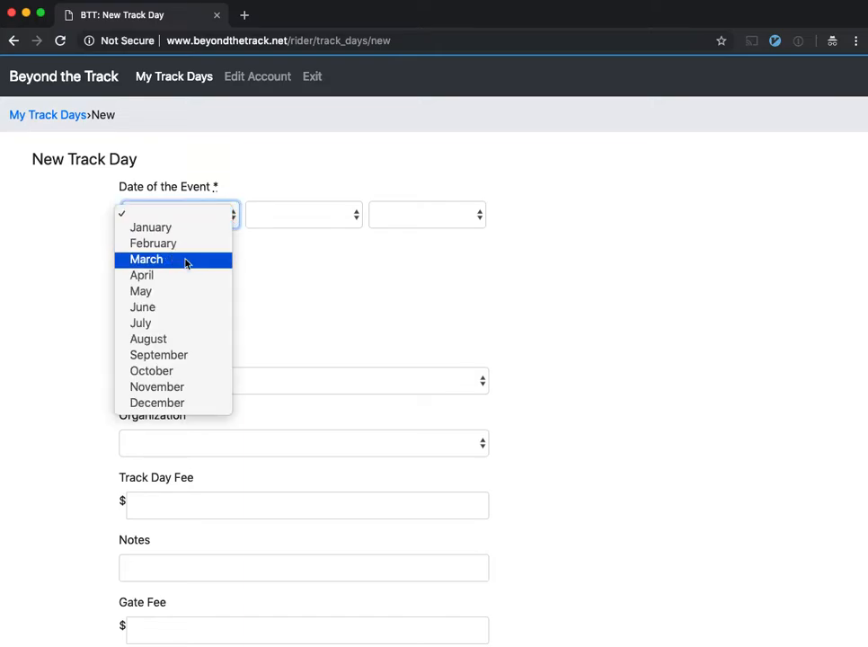
{"action": "left_click", "coordinate": [242, 259]}
{"action": "left_click", "coordinate": [290, 218]}
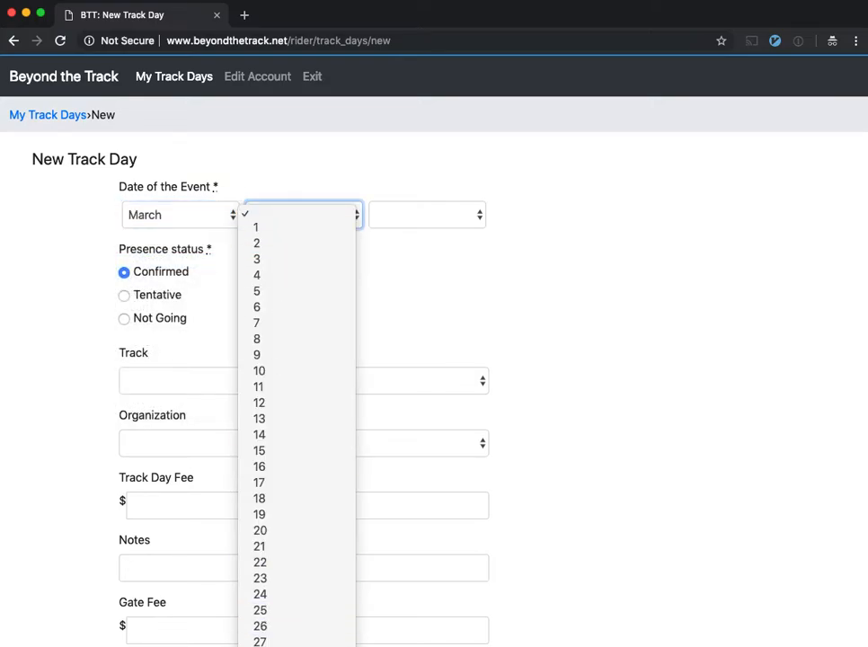
{"action": "left_click", "coordinate": [266, 646]}
{"action": "left_click", "coordinate": [422, 218]}
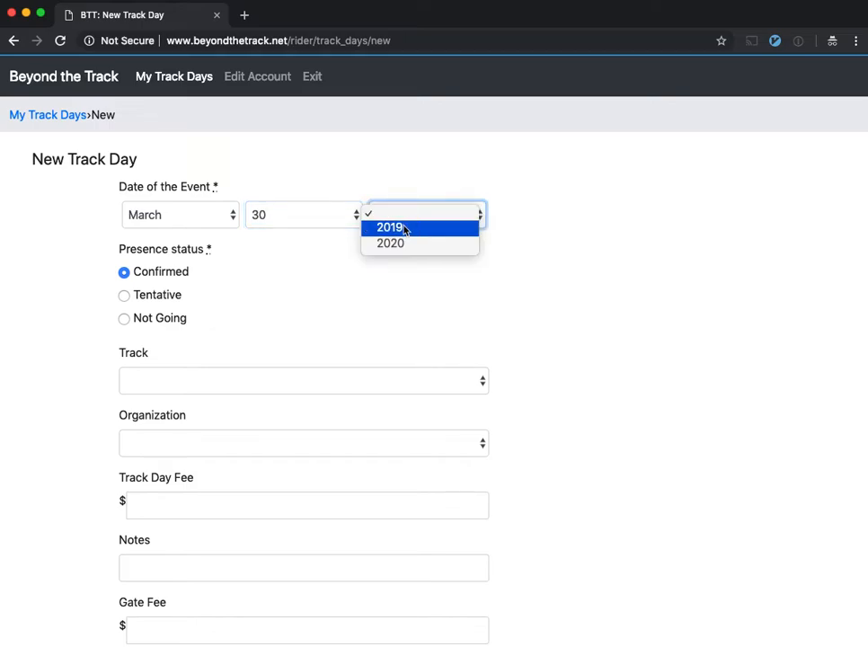
{"action": "left_click", "coordinate": [404, 229]}
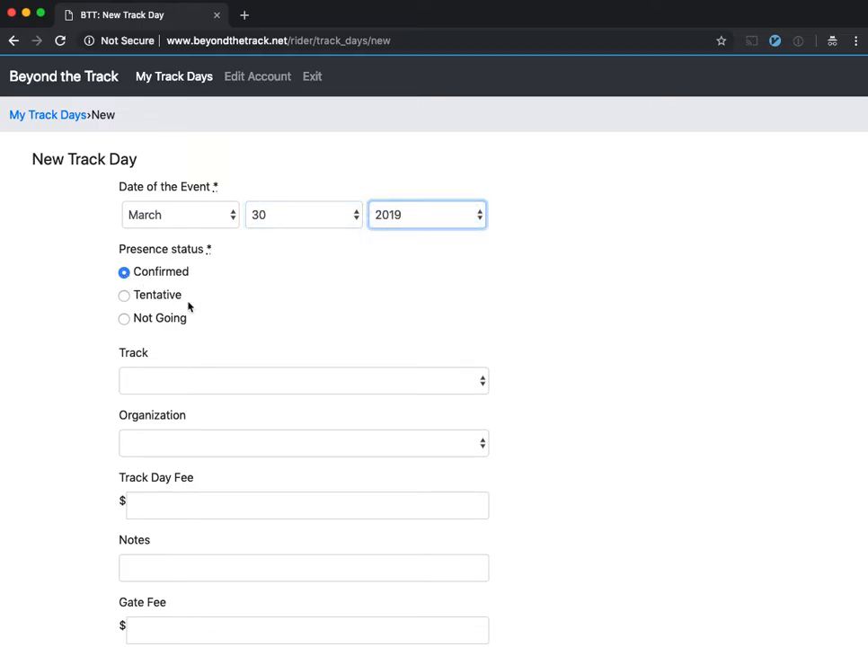
Step: Choose MSR Houston (2.4 CW) as the track and RideSmart as the organization
{"action": "left_click", "coordinate": [207, 376]}
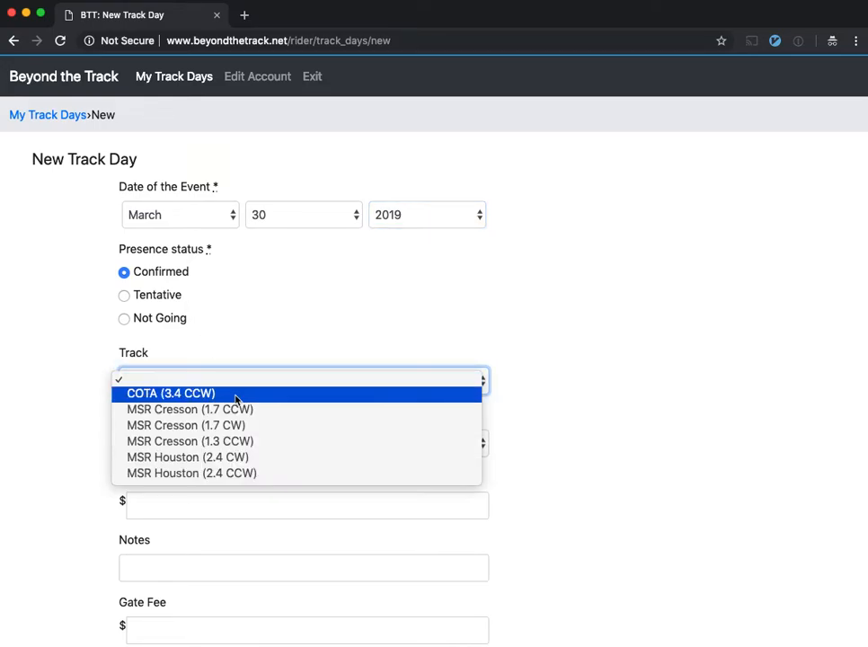
{"action": "left_click", "coordinate": [232, 459]}
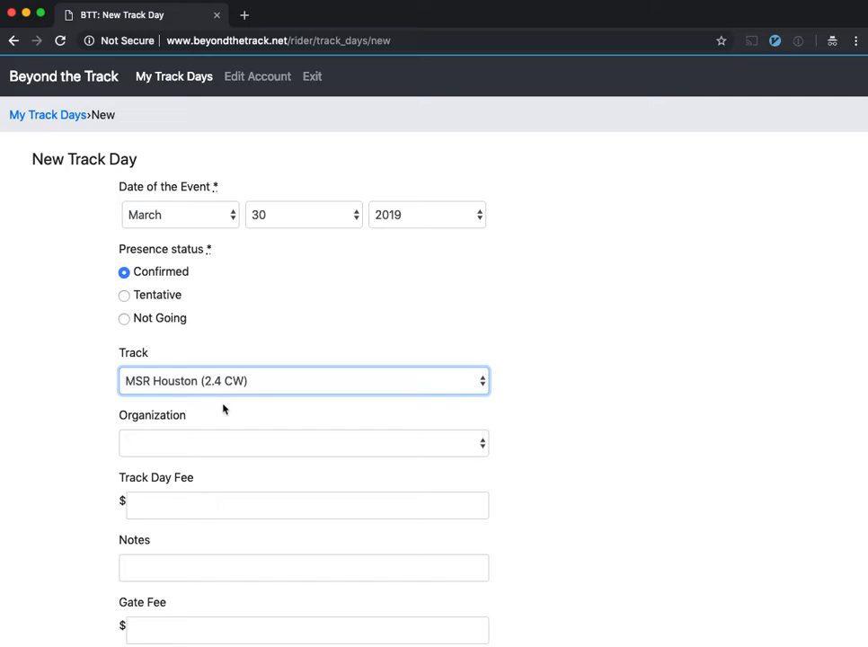
{"action": "left_click", "coordinate": [233, 444]}
{"action": "left_click", "coordinate": [184, 461]}
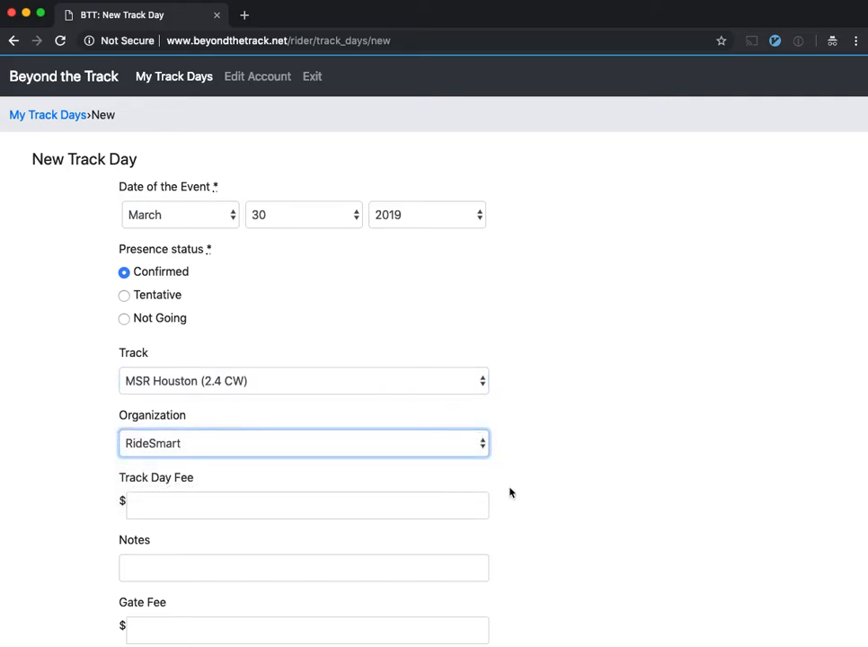
Step: Set the track day fee to $170
{"action": "scroll", "coordinate": [605, 476], "scroll_direction": "down", "scroll_amount": 3}
{"action": "scroll", "coordinate": [529, 465], "scroll_direction": "down", "scroll_amount": 1}
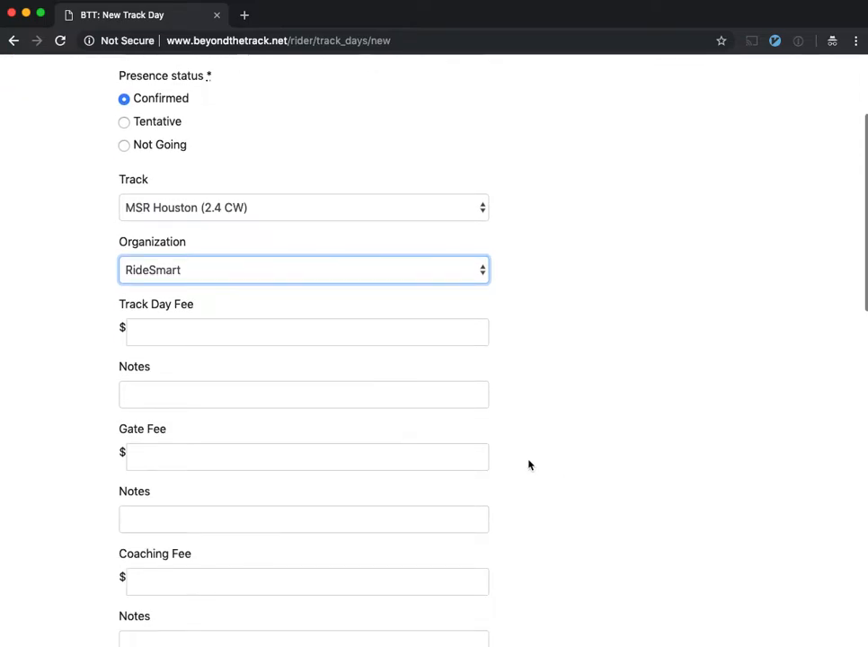
{"action": "left_click", "coordinate": [179, 332]}
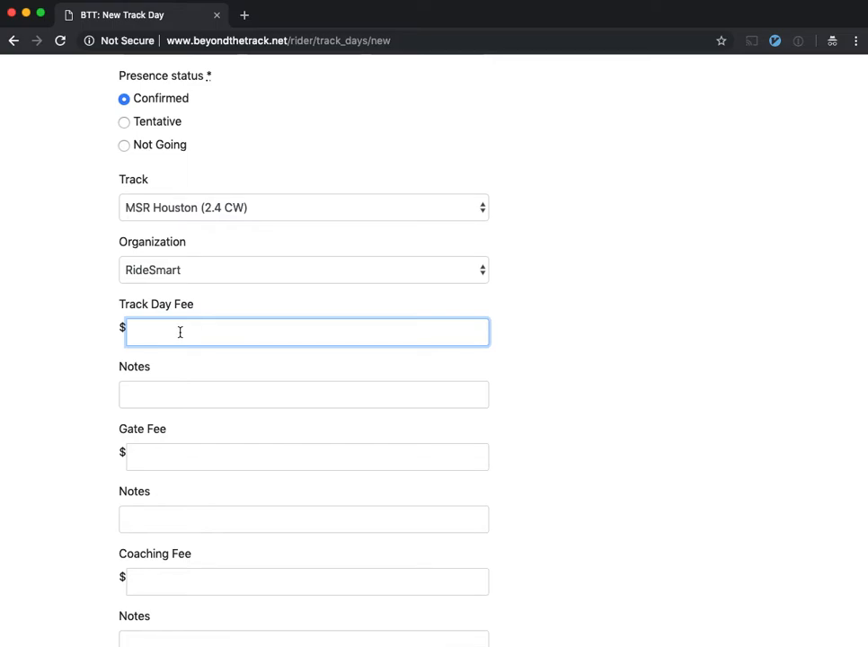
{"action": "type", "text": "170"}
{"action": "key", "text": "Tab"}
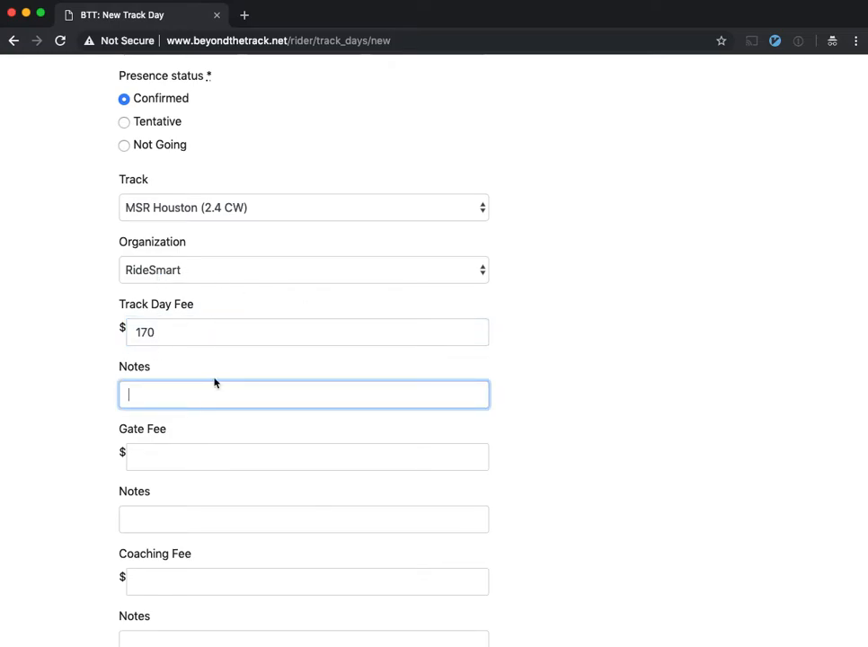
Step: Set professional photography to $50 with the note "Tell the photographer I'll be dragging elbow on Sugar and Spice!"
{"action": "scroll", "coordinate": [214, 383], "scroll_direction": "down", "scroll_amount": 1}
{"action": "scroll", "coordinate": [160, 436], "scroll_direction": "down", "scroll_amount": 4}
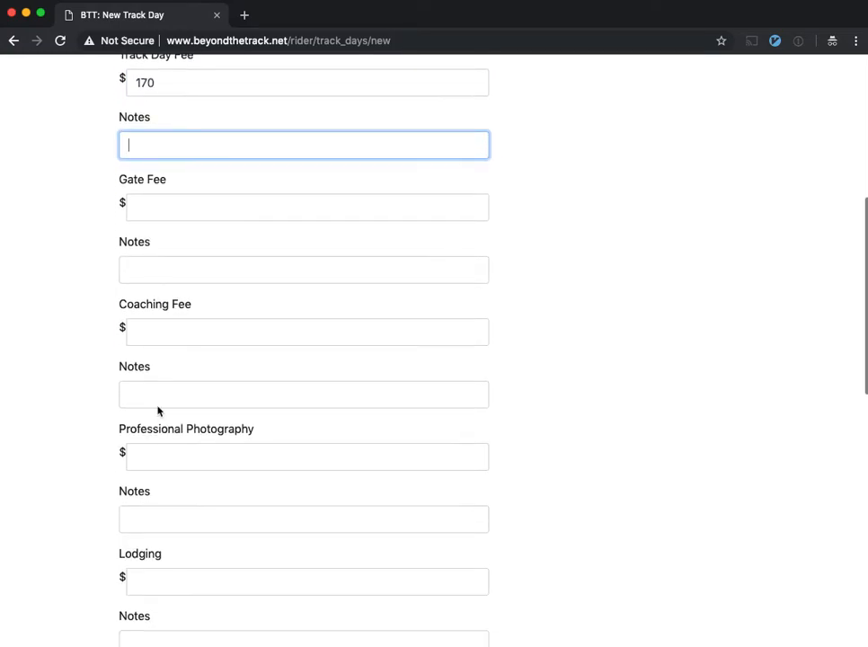
{"action": "scroll", "coordinate": [241, 437], "scroll_direction": "down", "scroll_amount": 1}
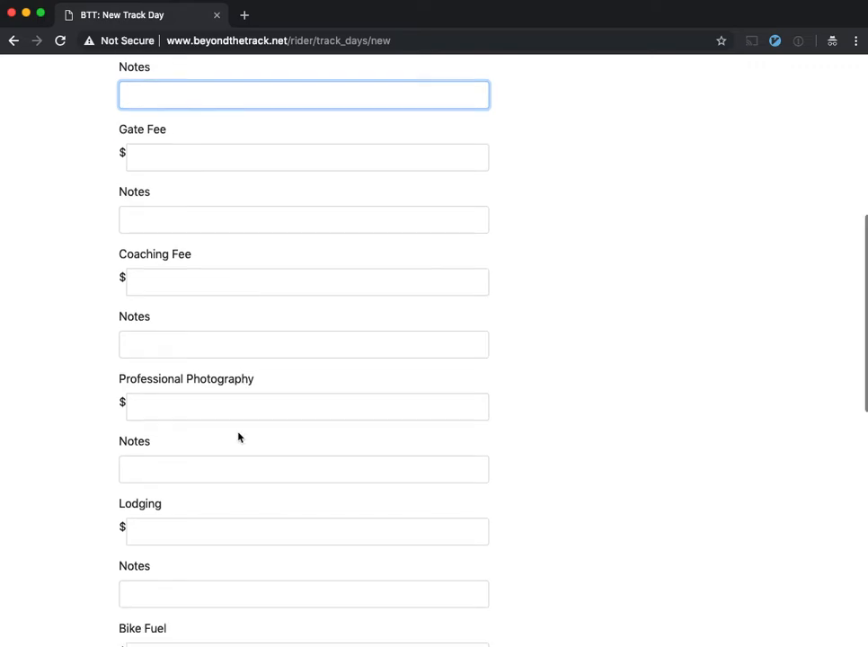
{"action": "left_click", "coordinate": [170, 406]}
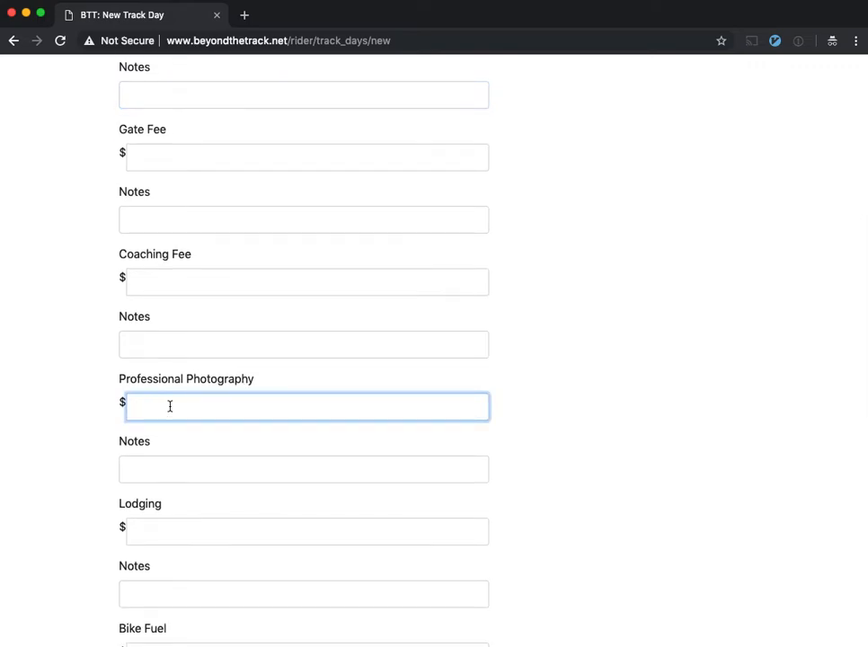
{"action": "type", "text": "50"}
{"action": "left_click", "coordinate": [156, 469]}
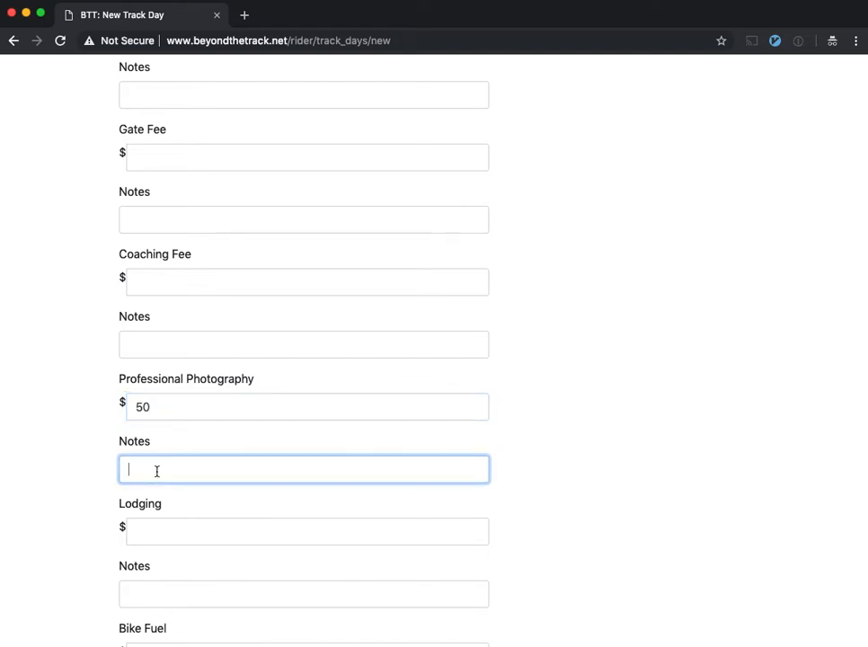
{"action": "type", "text": "Tell the photog"}
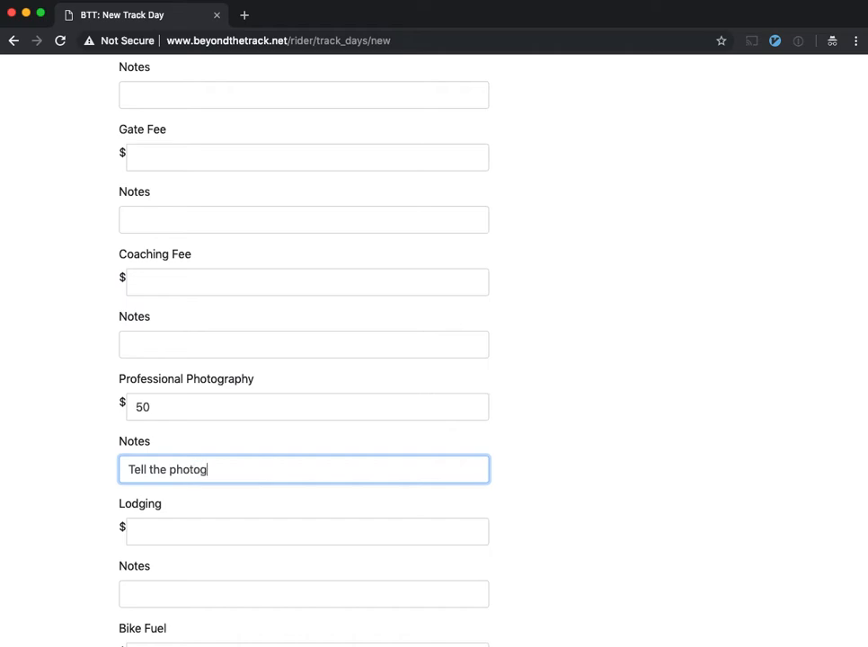
{"action": "type", "text": "rapher I'll be "}
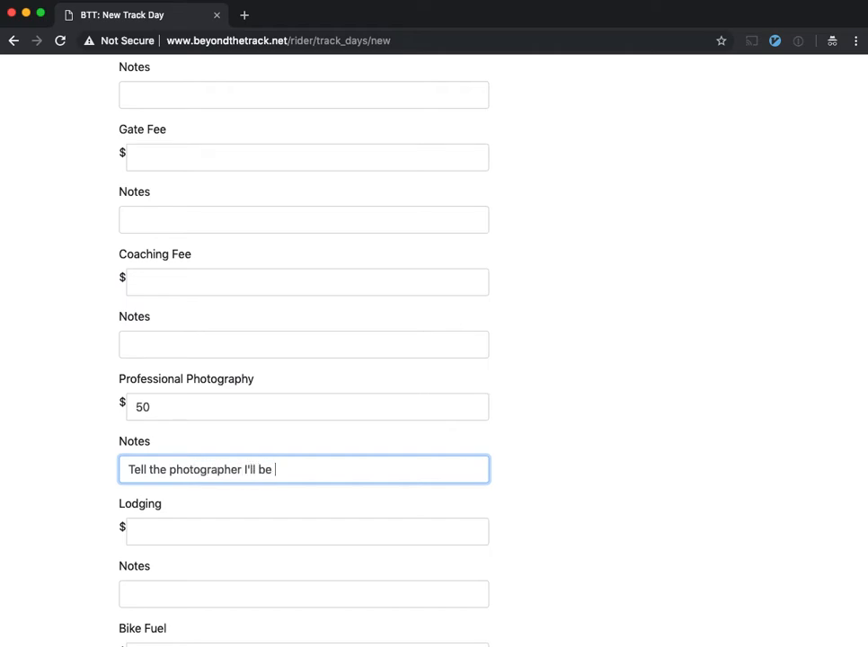
{"action": "type", "text": "dragging el"}
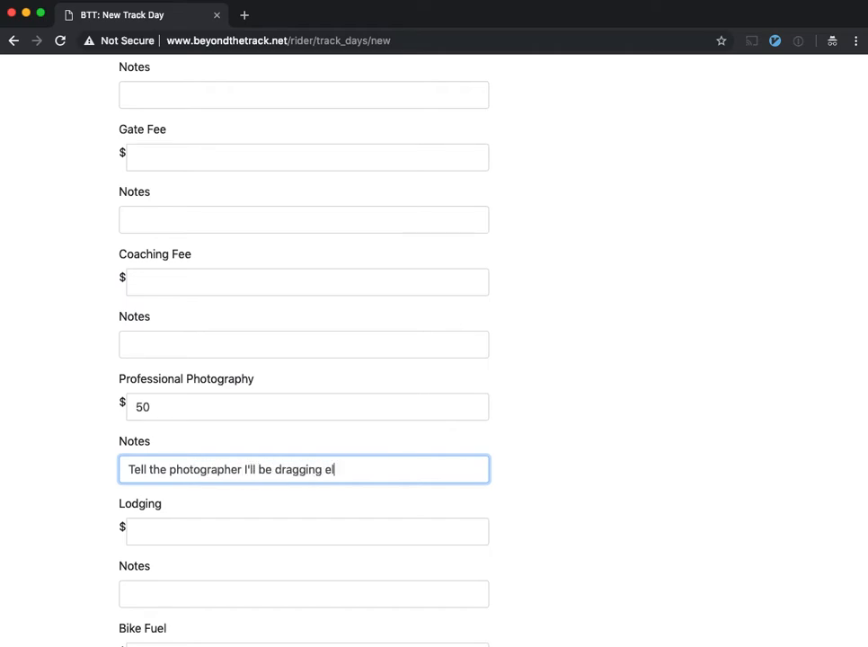
{"action": "type", "text": "bow on Sugar and Spi"}
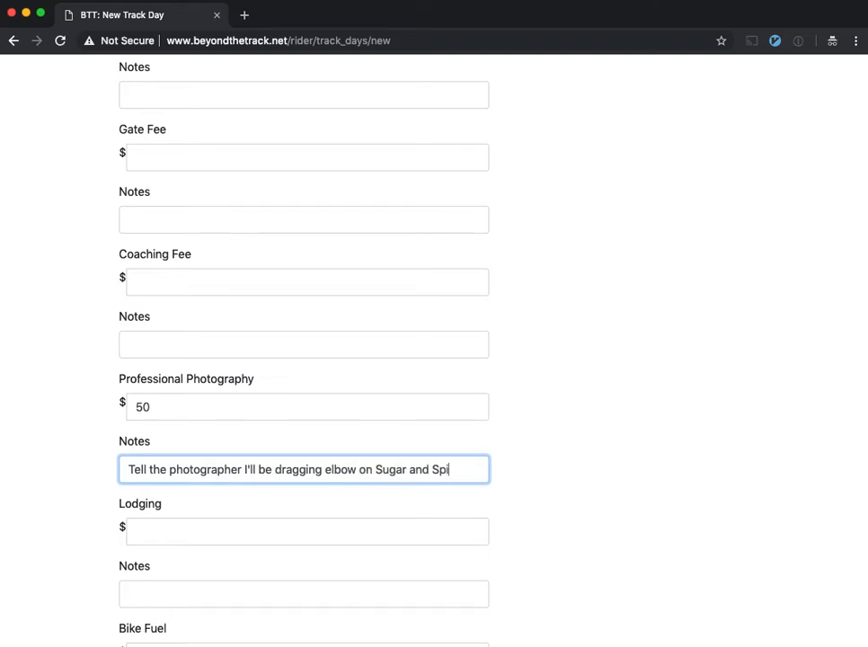
{"action": "type", "text": "ce!"}
Step: Set the bike fuel expense to $15
{"action": "scroll", "coordinate": [229, 460], "scroll_direction": "down", "scroll_amount": 5}
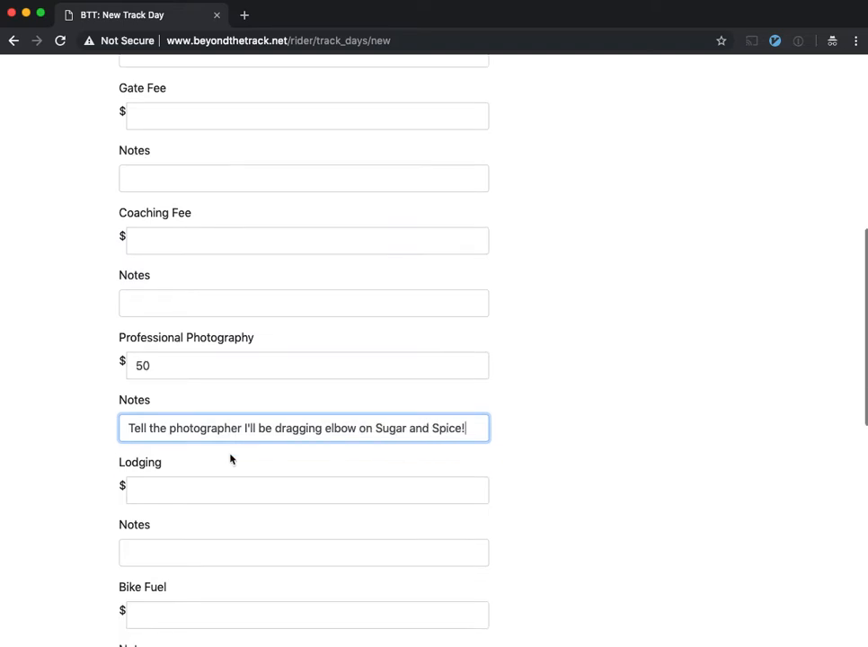
{"action": "scroll", "coordinate": [230, 459], "scroll_direction": "down", "scroll_amount": 3}
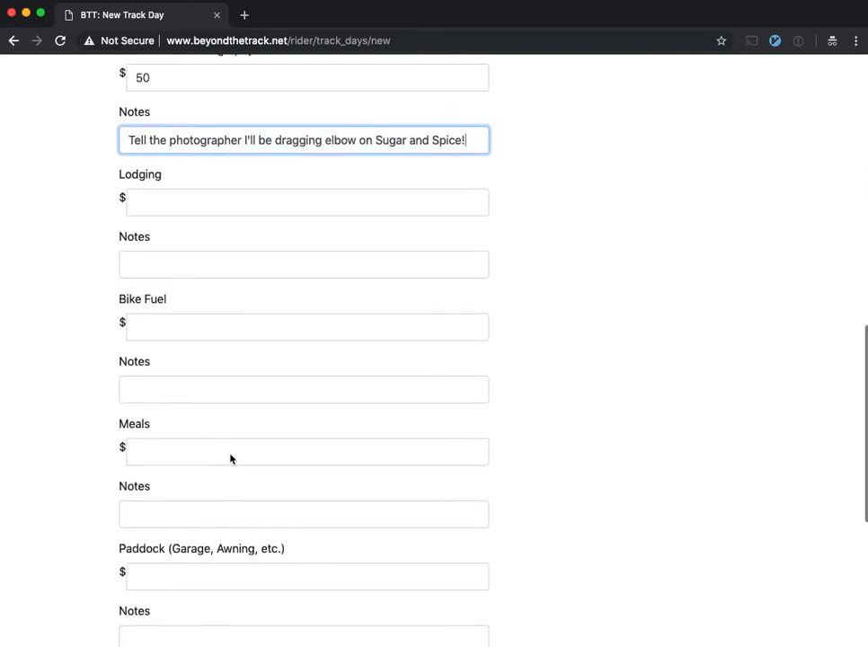
{"action": "left_click", "coordinate": [170, 284]}
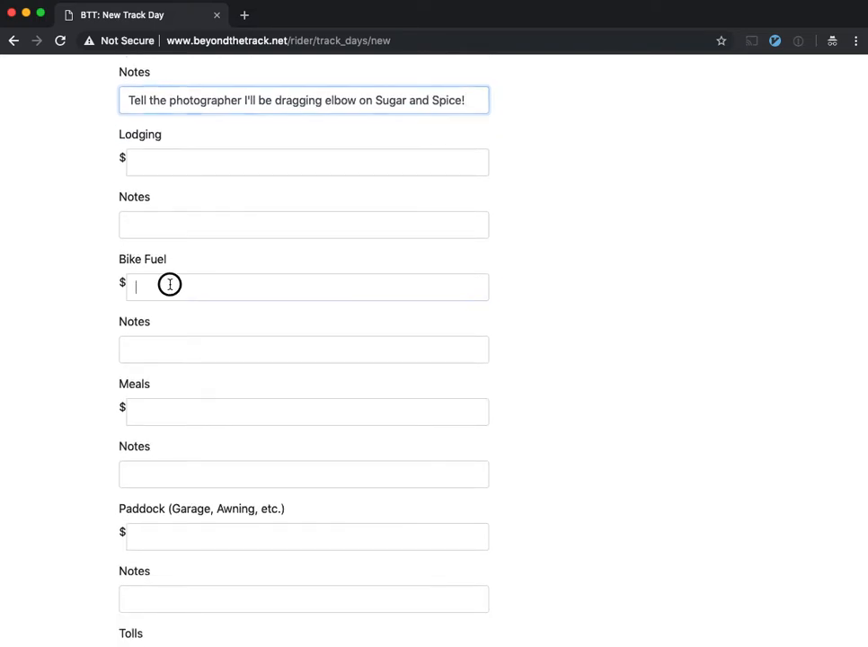
{"action": "type", "text": "15"}
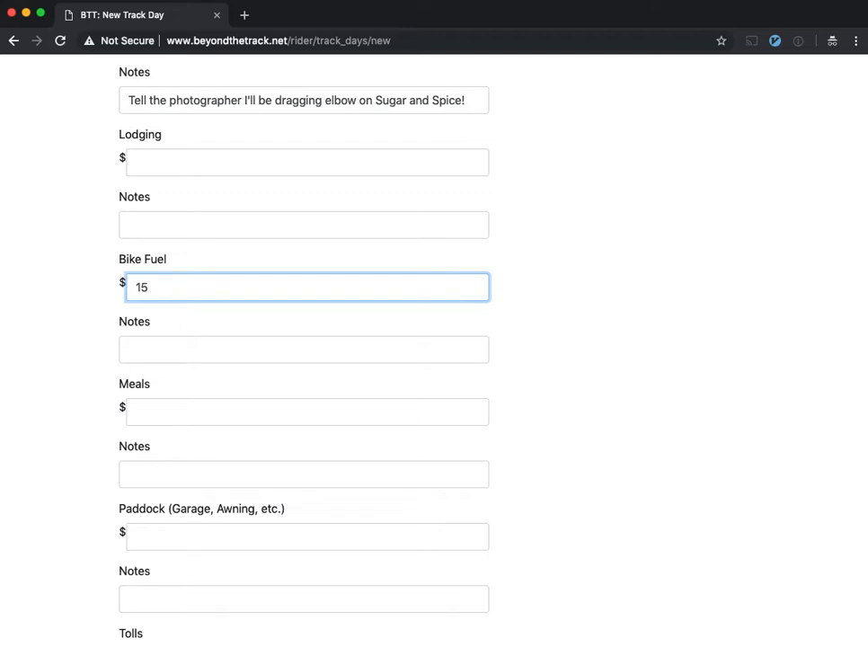
{"action": "key", "text": "Tab"}
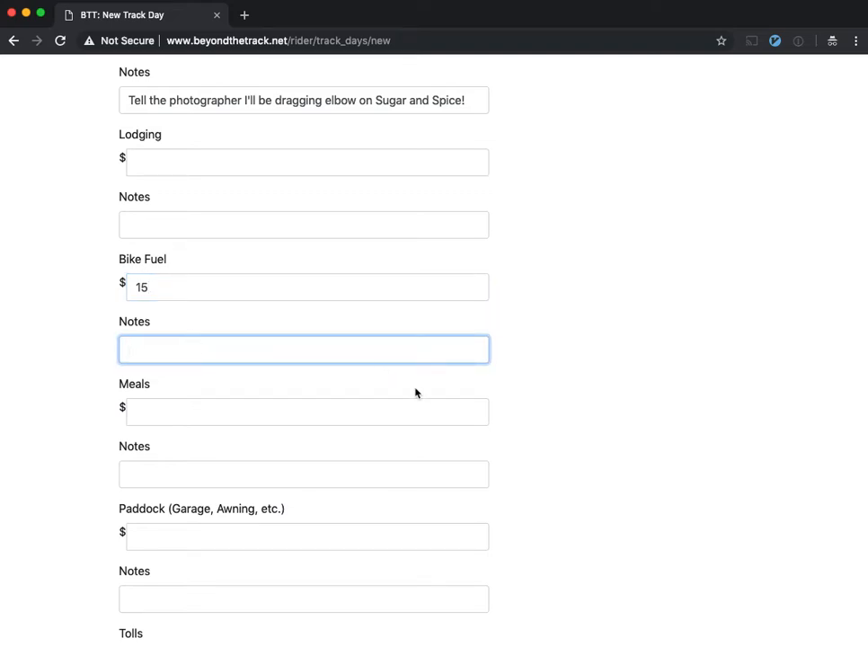
Step: Set the paddock expense to $30 with the note "Canopy #15" and save the track day
{"action": "scroll", "coordinate": [411, 372], "scroll_direction": "down", "scroll_amount": 3}
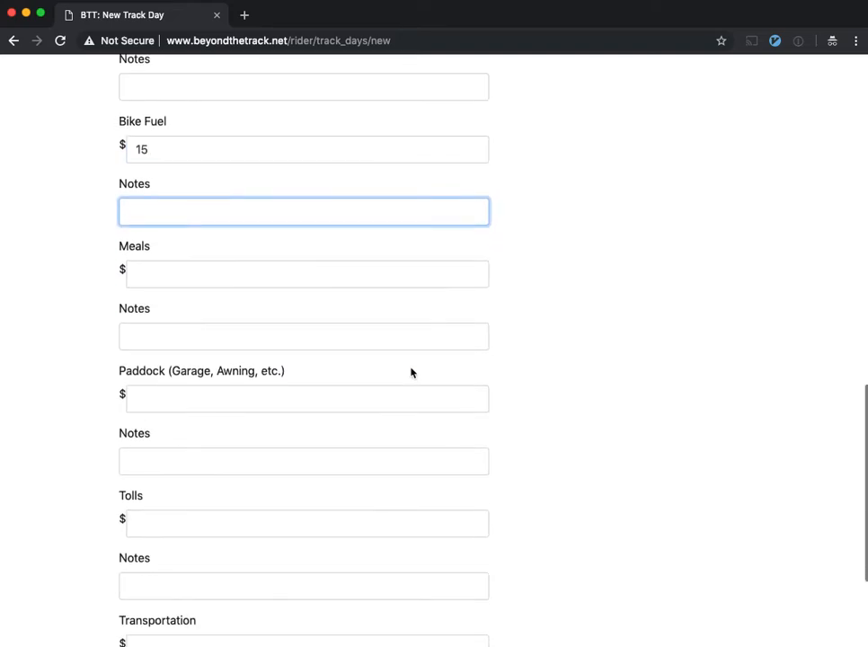
{"action": "left_click", "coordinate": [164, 354]}
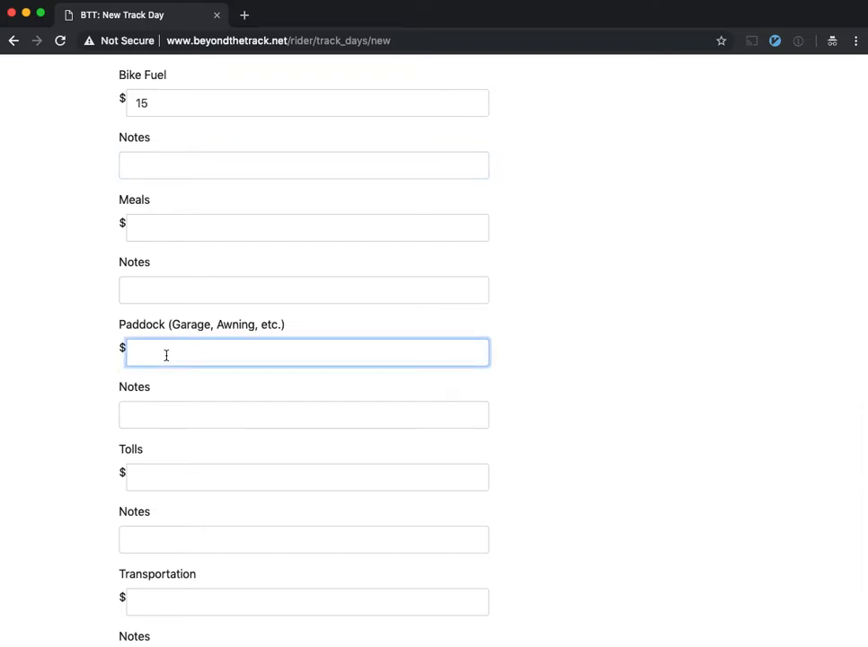
{"action": "type", "text": "30"}
{"action": "left_click", "coordinate": [164, 412]}
{"action": "type", "text": "Canopy #"}
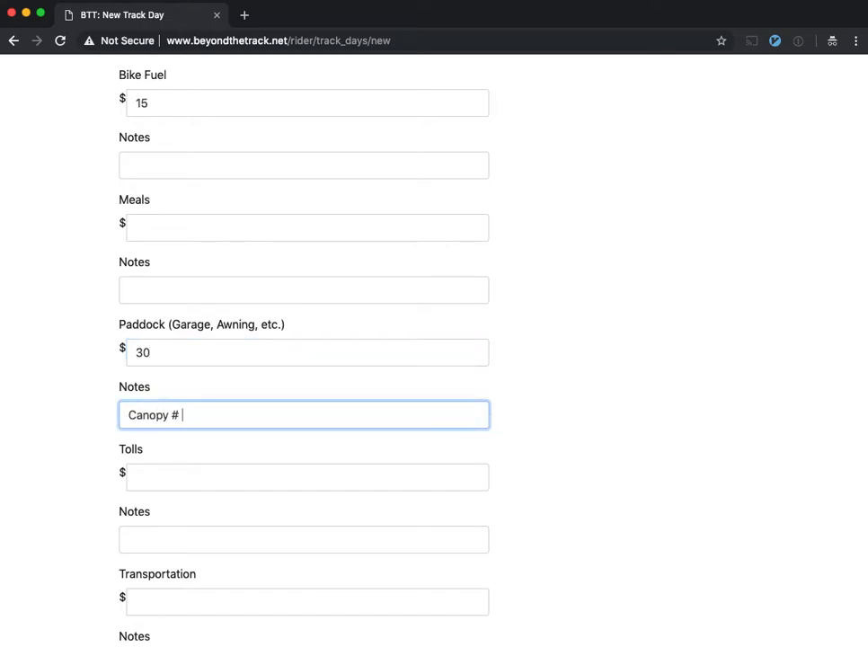
{"action": "type", "text": " 15"}
{"action": "scroll", "coordinate": [313, 476], "scroll_direction": "down", "scroll_amount": 3}
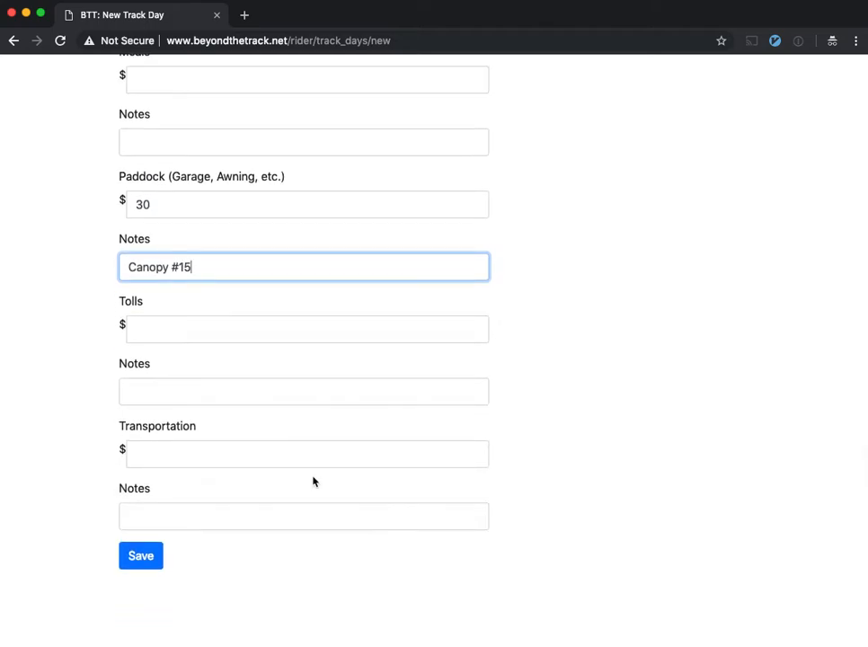
{"action": "left_click", "coordinate": [142, 558]}
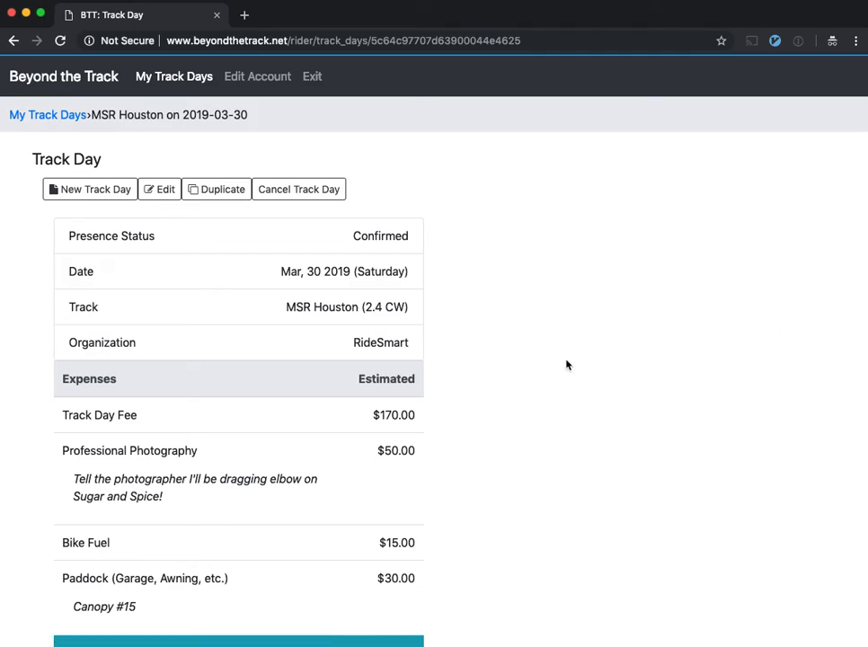
Step: Duplicate the March 30 MSR Houston track day and set the copy's event date to March 31, 2019
{"action": "scroll", "coordinate": [498, 304], "scroll_direction": "down", "scroll_amount": 2}
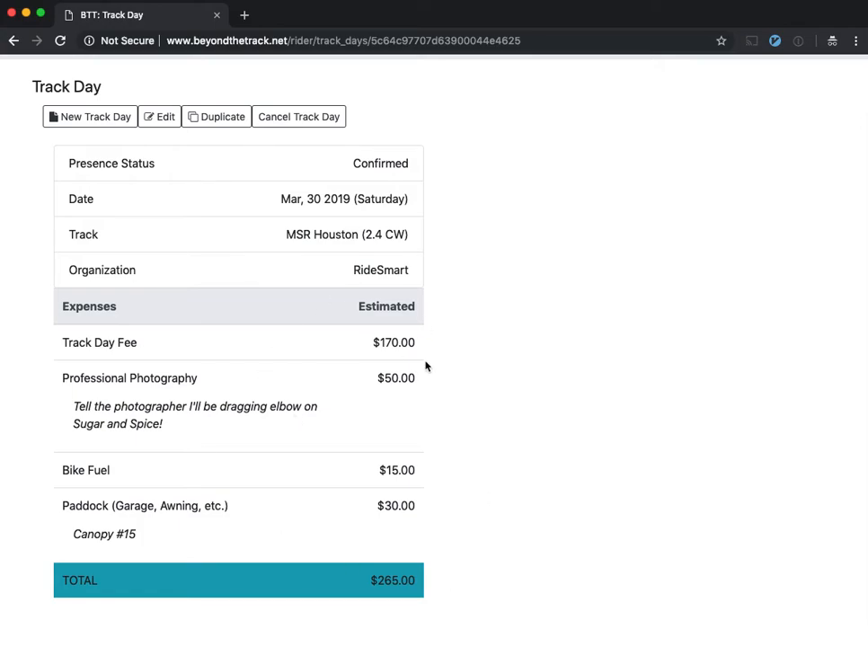
{"action": "scroll", "coordinate": [469, 367], "scroll_direction": "down", "scroll_amount": 1}
{"action": "scroll", "coordinate": [469, 367], "scroll_direction": "up", "scroll_amount": 3}
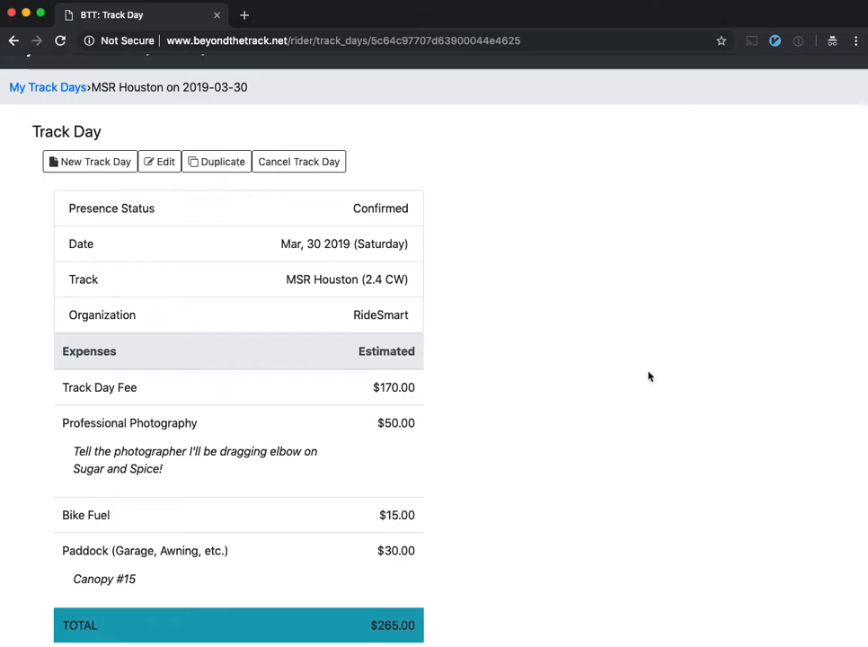
{"action": "scroll", "coordinate": [595, 372], "scroll_direction": "up", "scroll_amount": 1}
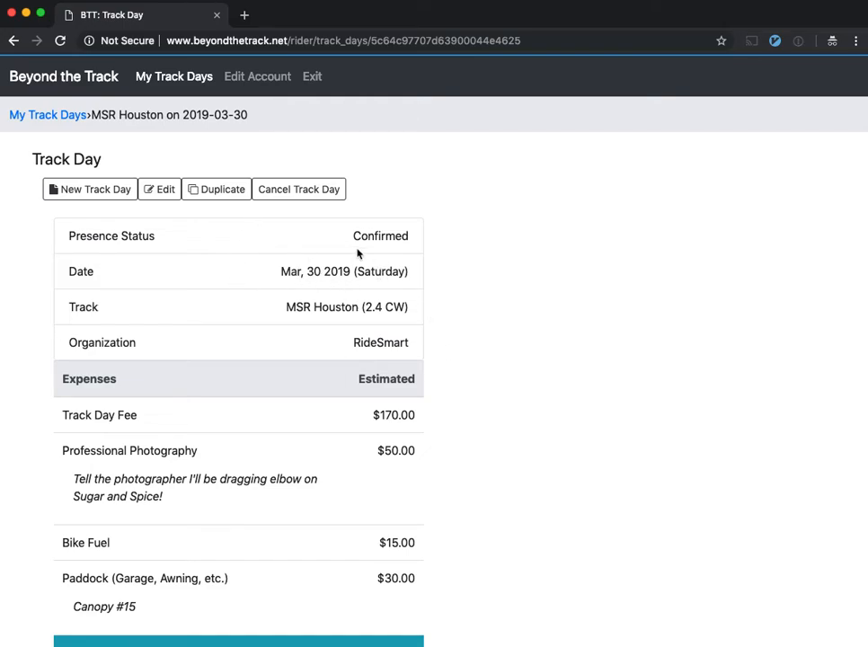
{"action": "left_click", "coordinate": [220, 194]}
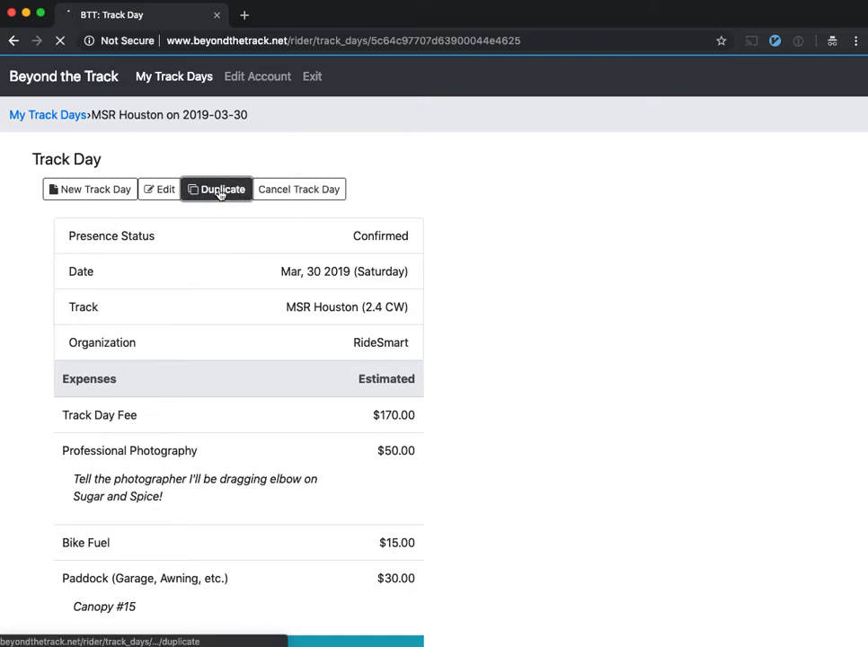
{"action": "left_click", "coordinate": [223, 215]}
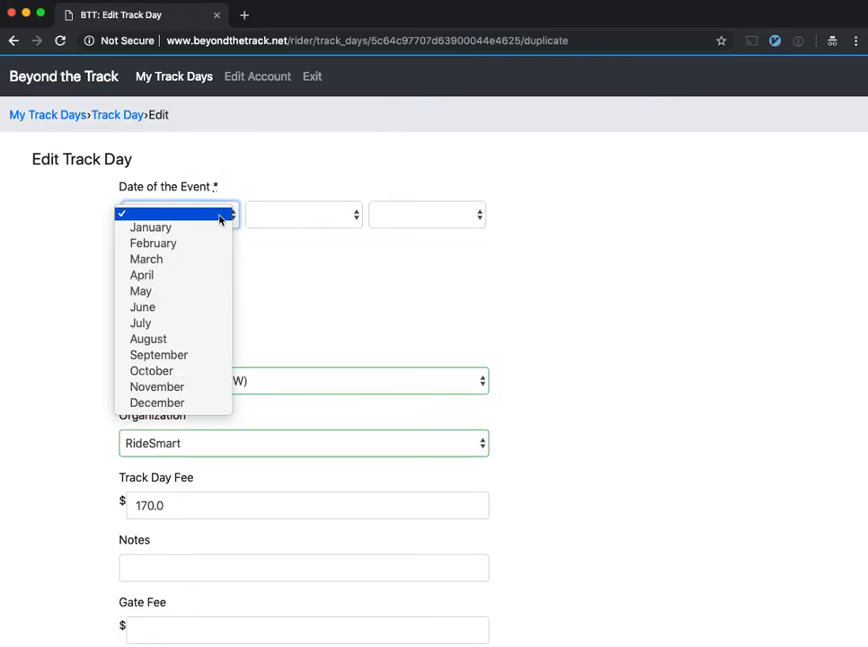
{"action": "left_click", "coordinate": [171, 260]}
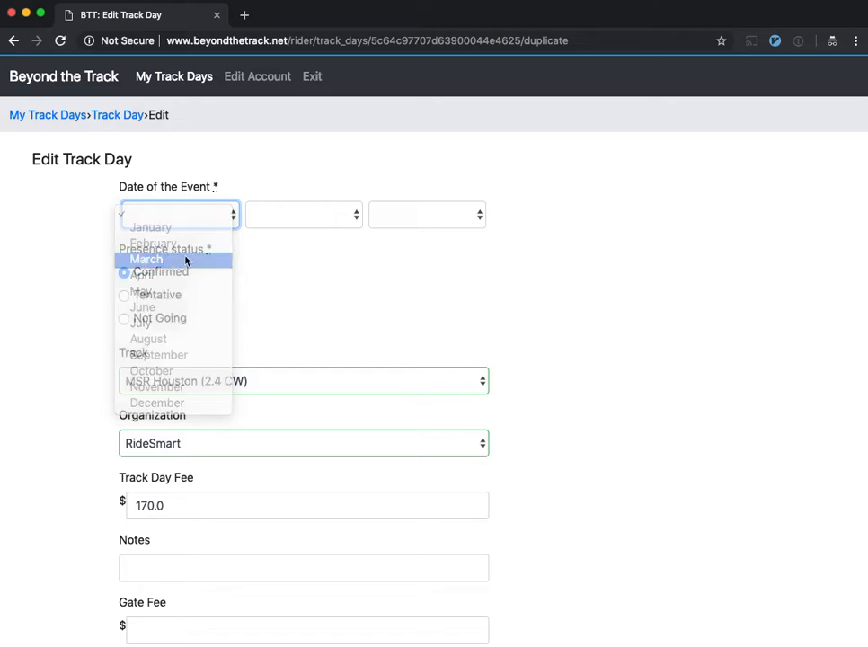
{"action": "left_click", "coordinate": [300, 212]}
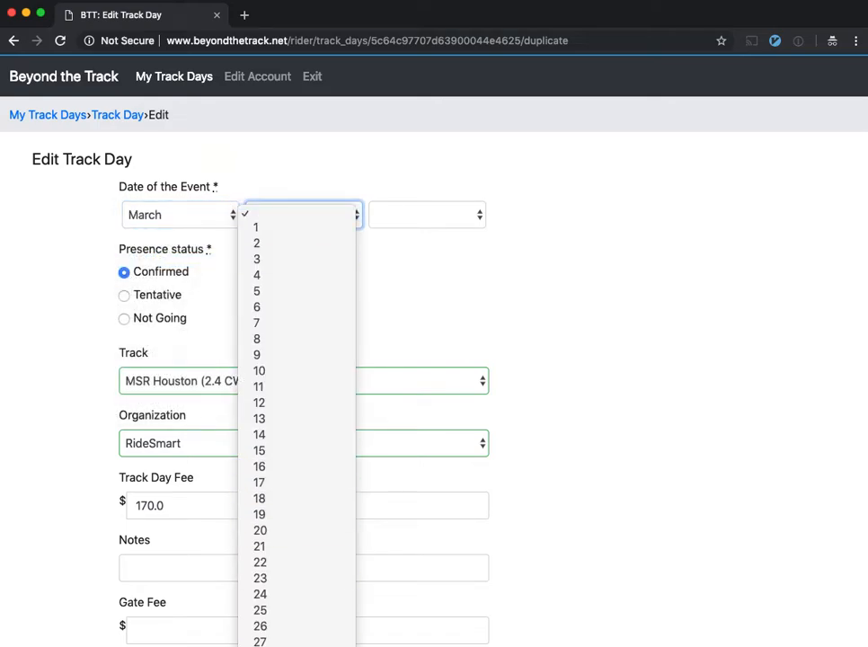
{"action": "left_click", "coordinate": [300, 646]}
{"action": "left_click", "coordinate": [415, 219]}
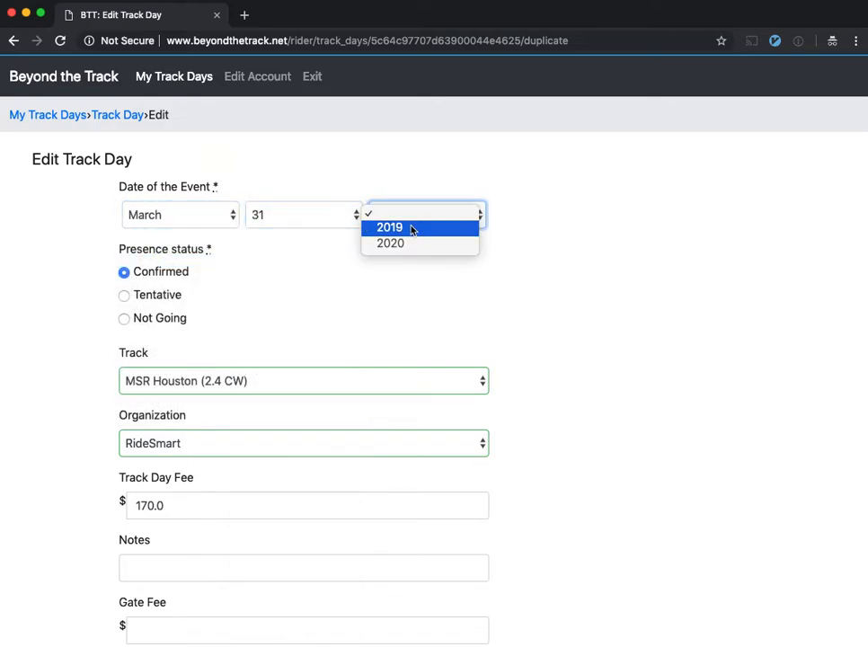
{"action": "left_click", "coordinate": [414, 228]}
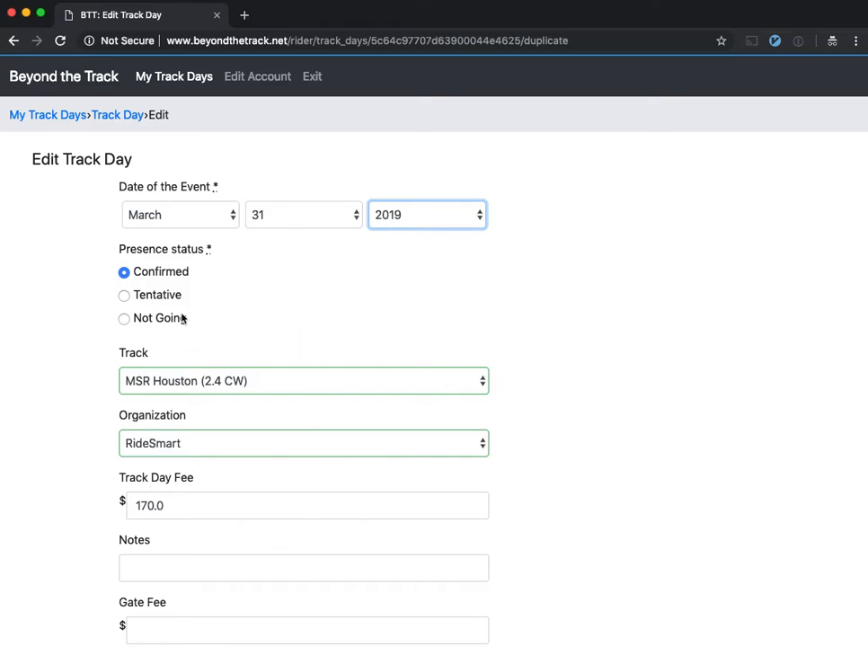
Step: Set the presence status of the duplicated track day to Tentative
{"action": "scroll", "coordinate": [481, 446], "scroll_direction": "down", "scroll_amount": 2}
{"action": "scroll", "coordinate": [477, 448], "scroll_direction": "down", "scroll_amount": 3}
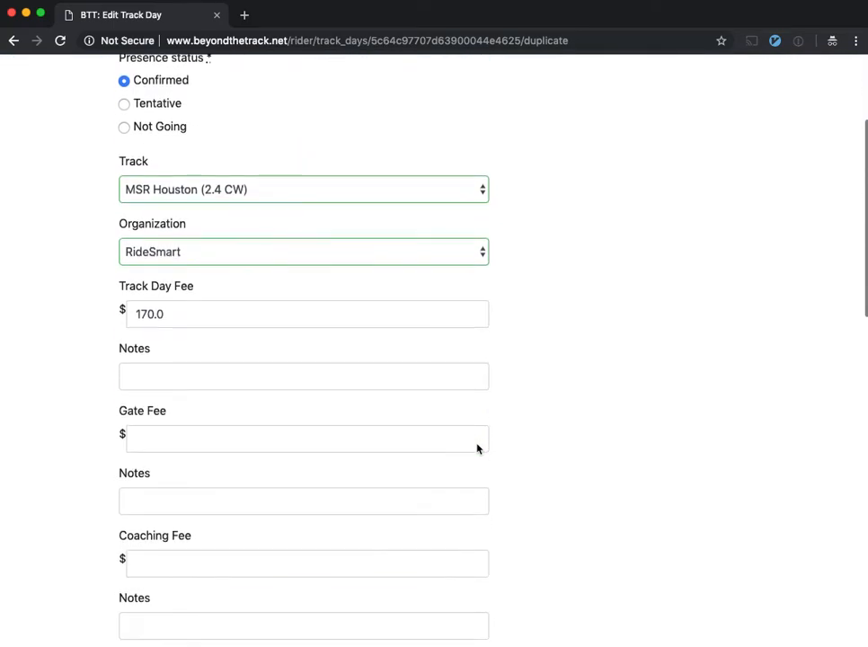
{"action": "scroll", "coordinate": [270, 328], "scroll_direction": "up", "scroll_amount": 4}
{"action": "scroll", "coordinate": [283, 338], "scroll_direction": "up", "scroll_amount": 2}
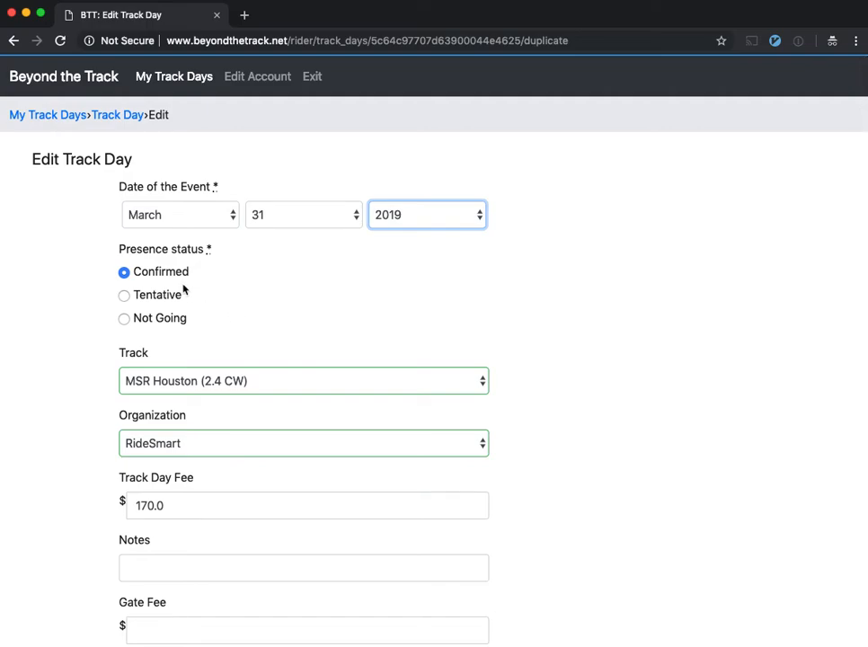
{"action": "left_click", "coordinate": [125, 297]}
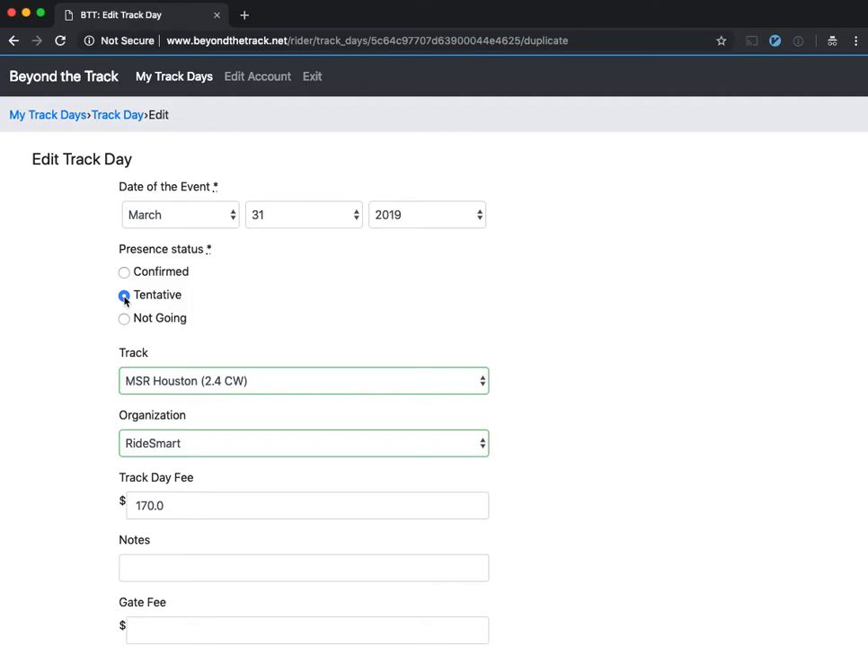
Step: Set the track day fee of the duplicated track day to $100
{"action": "scroll", "coordinate": [601, 401], "scroll_direction": "down", "scroll_amount": 3}
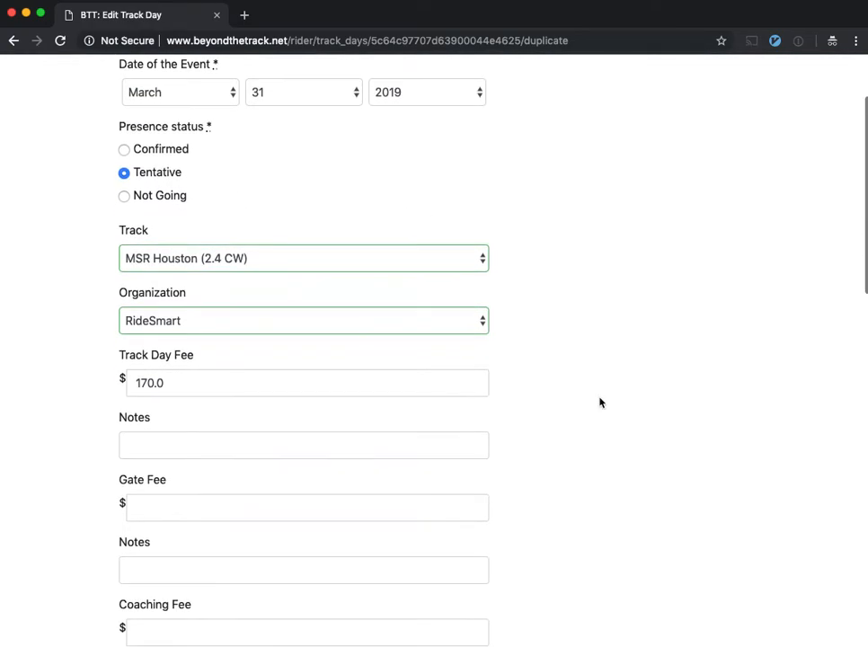
{"action": "left_click", "coordinate": [184, 380]}
{"action": "left_click_drag", "start_coordinate": [184, 381], "coordinate": [84, 385]}
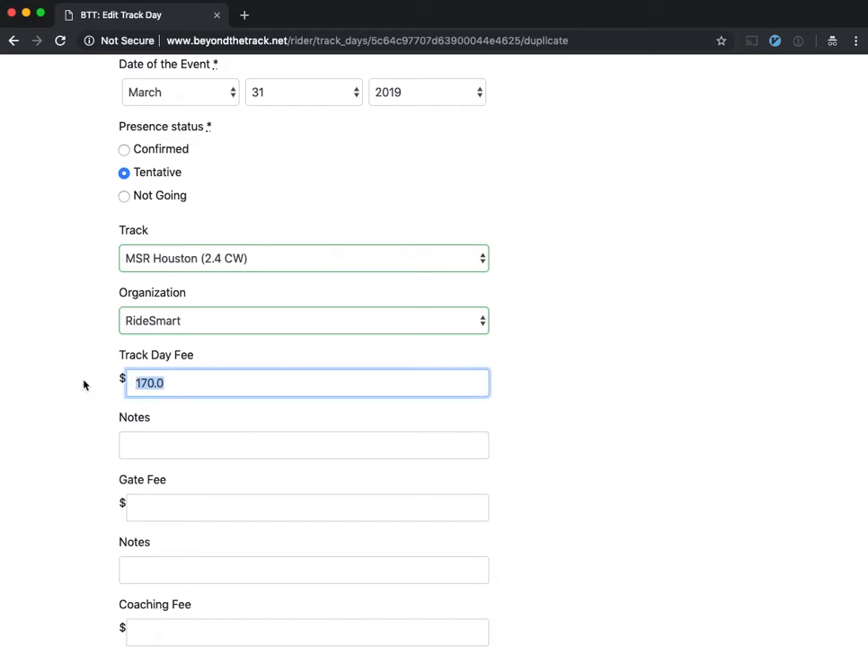
{"action": "type", "text": "100"}
Step: Clear both the professional photography amount and its note from the duplicated track day
{"action": "scroll", "coordinate": [11, 365], "scroll_direction": "down", "scroll_amount": 5}
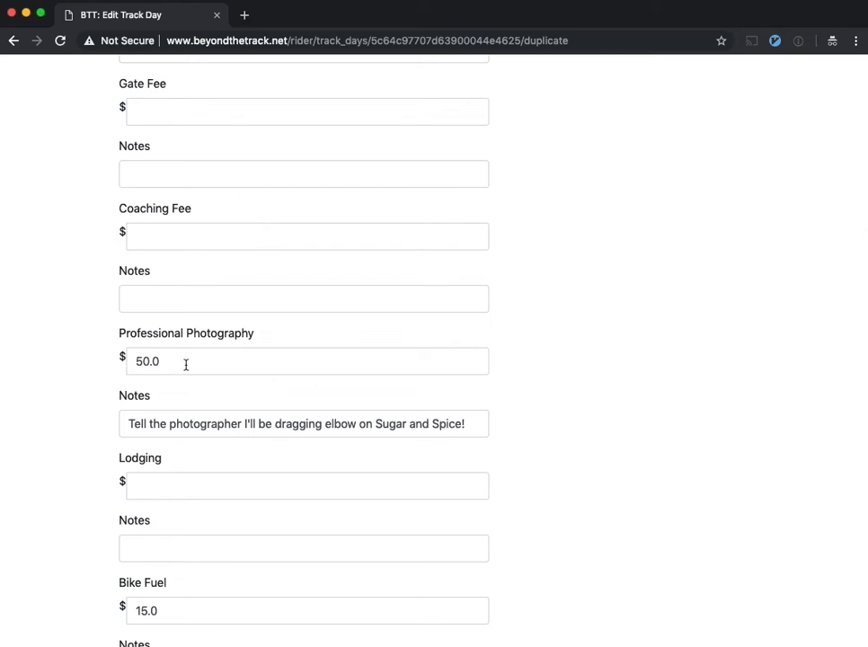
{"action": "left_click_drag", "start_coordinate": [187, 362], "coordinate": [88, 367]}
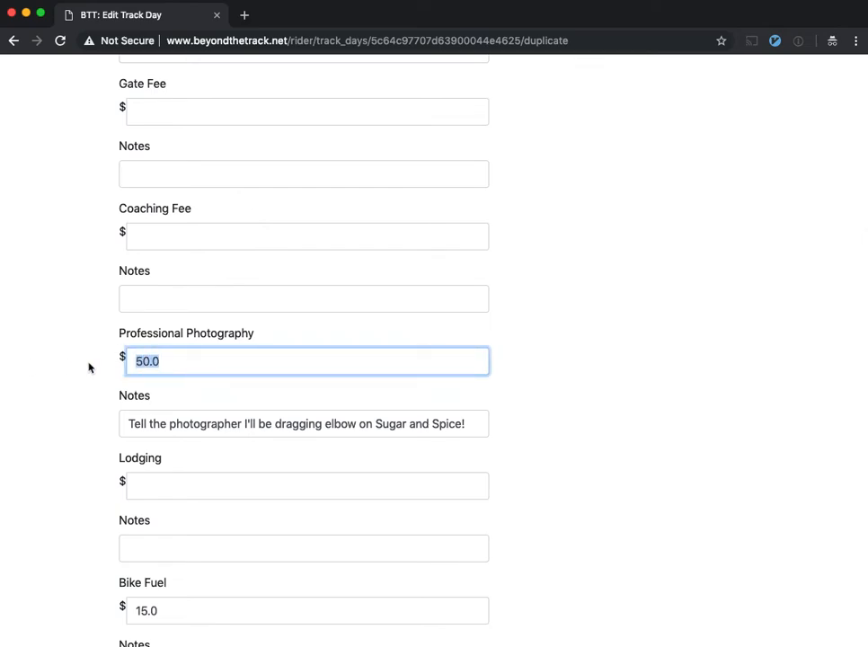
{"action": "key", "text": "BackSpace"}
{"action": "left_click", "coordinate": [470, 423]}
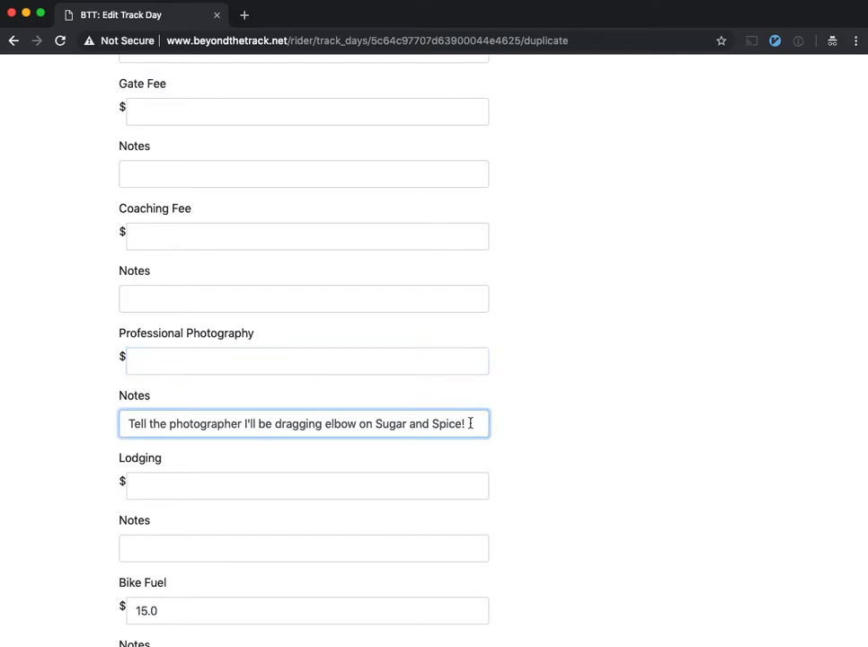
{"action": "triple_click", "coordinate": [470, 424]}
{"action": "key", "text": "BackSpace"}
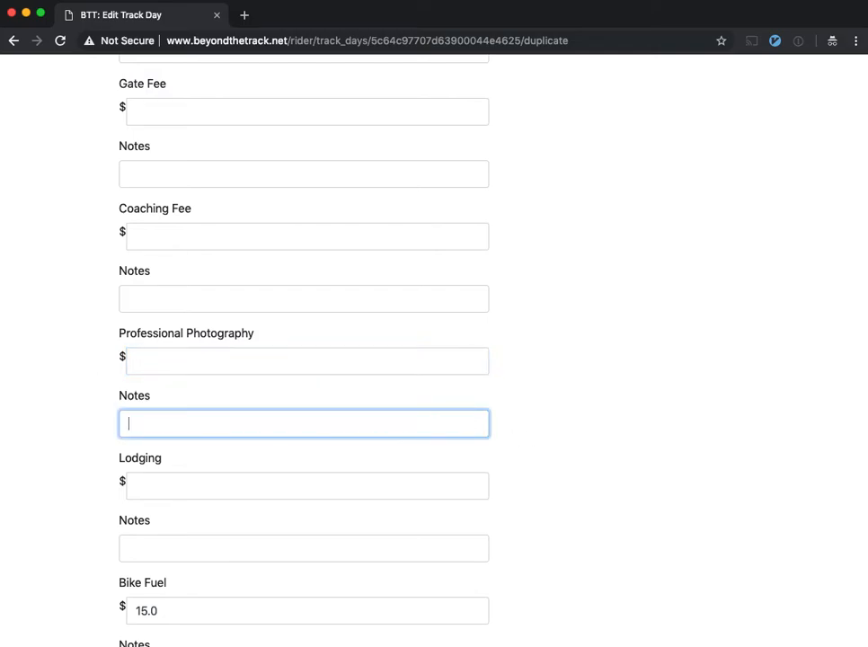
Step: Clear the paddock expense amount, keeping its canopy note, and save the duplicated track day
{"action": "scroll", "coordinate": [432, 486], "scroll_direction": "down", "scroll_amount": 5}
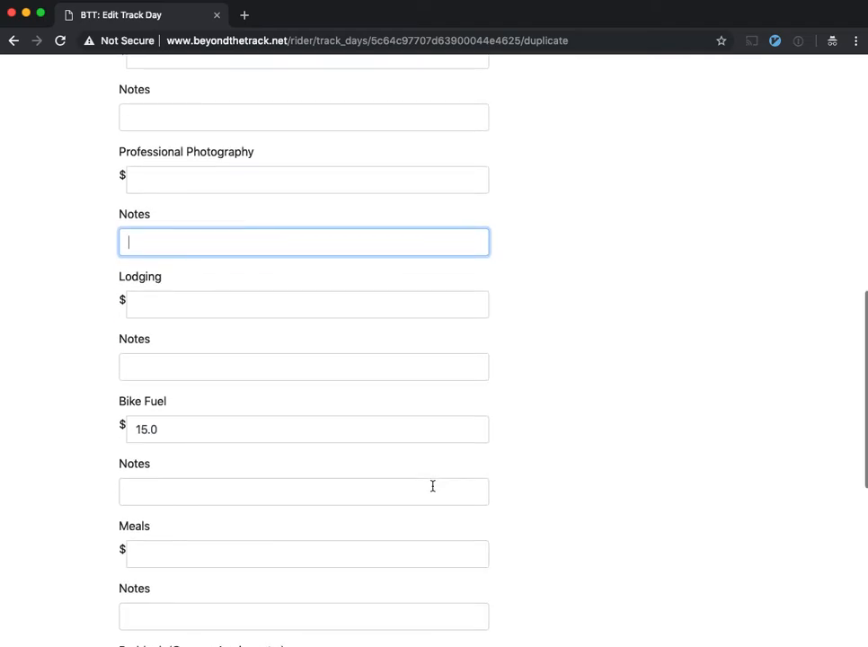
{"action": "scroll", "coordinate": [200, 455], "scroll_direction": "down", "scroll_amount": 2}
{"action": "left_click", "coordinate": [169, 297]}
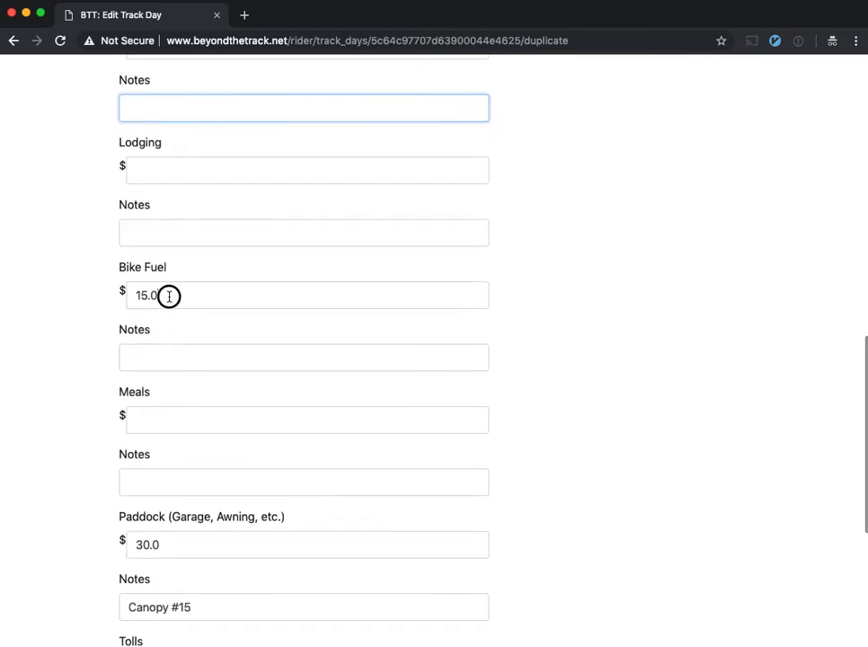
{"action": "scroll", "coordinate": [170, 299], "scroll_direction": "down", "scroll_amount": 3}
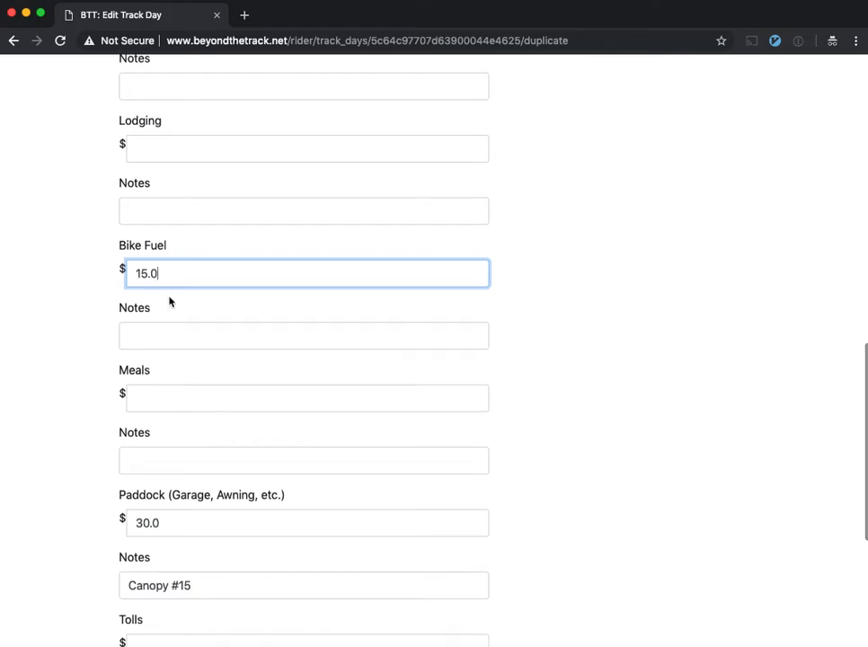
{"action": "double_click", "coordinate": [174, 369]}
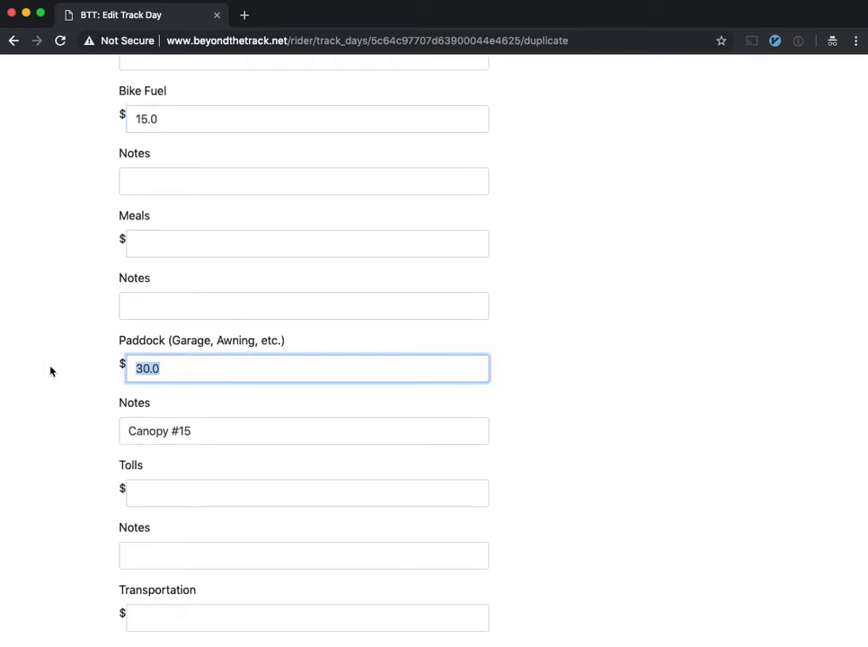
{"action": "key", "text": "BackSpace"}
{"action": "left_click_drag", "start_coordinate": [217, 428], "coordinate": [126, 428]}
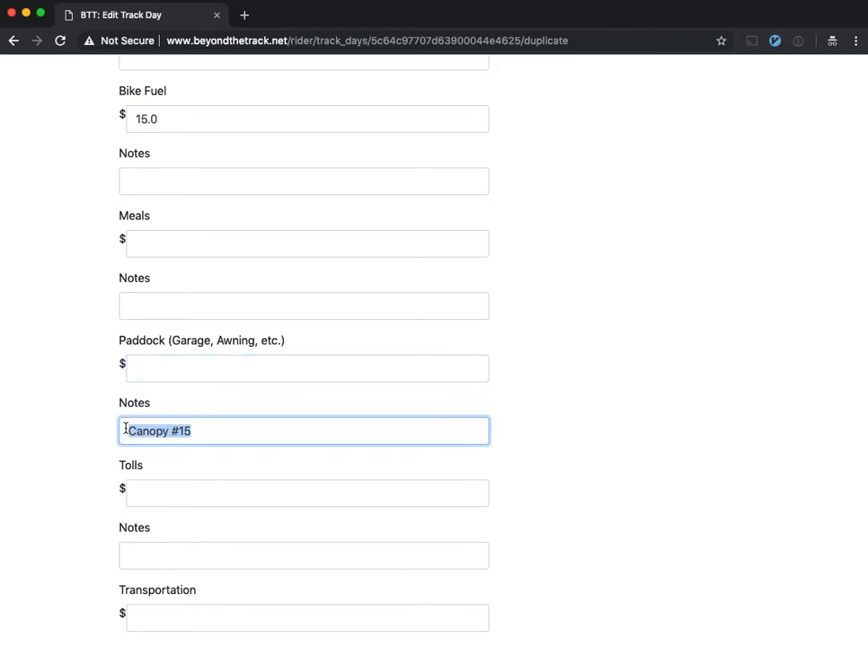
{"action": "scroll", "coordinate": [311, 458], "scroll_direction": "down", "scroll_amount": 4}
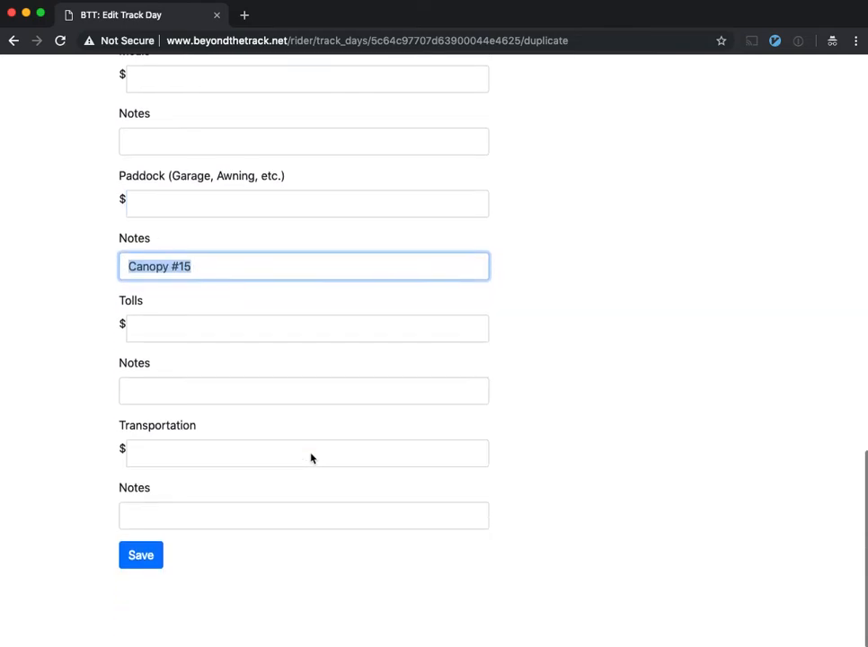
{"action": "left_click", "coordinate": [147, 555]}
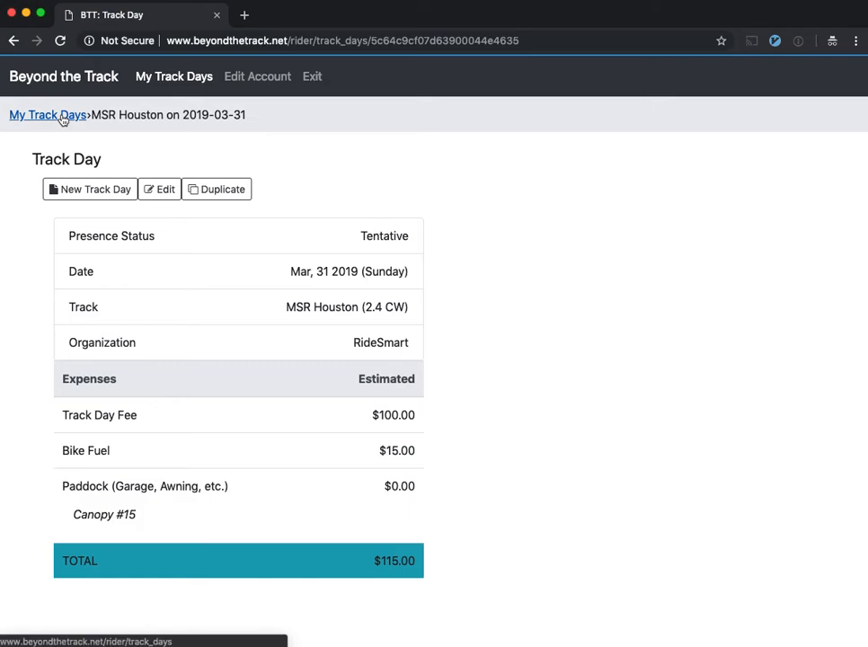
Step: Open the tentative March 31 track day for editing from the list of all track days
{"action": "left_click", "coordinate": [56, 117]}
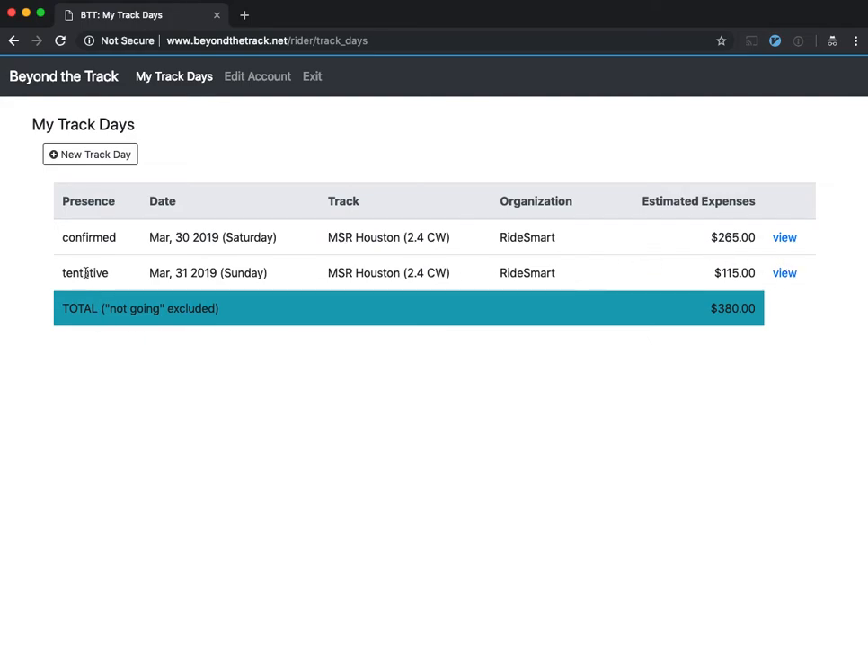
{"action": "left_click", "coordinate": [788, 274]}
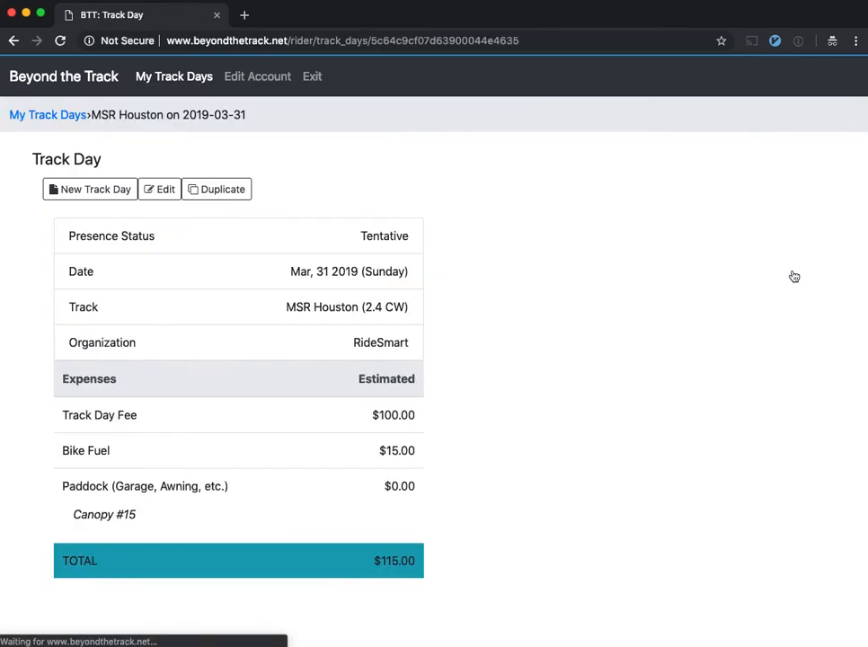
{"action": "left_click", "coordinate": [163, 190]}
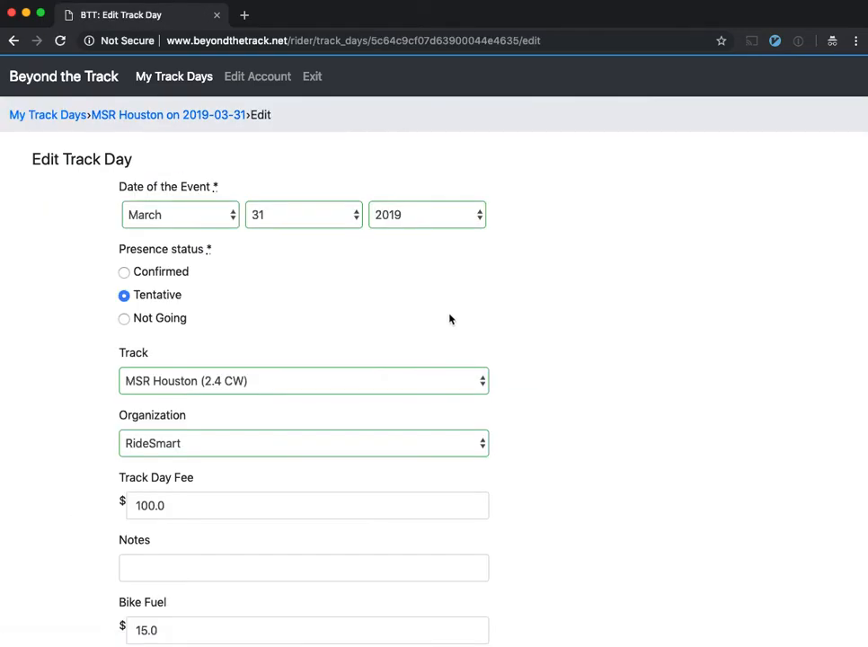
Step: Add the note "There's a discount applied here for the 2nd day." to the track day fee and save the track day
{"action": "scroll", "coordinate": [568, 423], "scroll_direction": "down", "scroll_amount": 5}
{"action": "scroll", "coordinate": [568, 424], "scroll_direction": "down", "scroll_amount": 3}
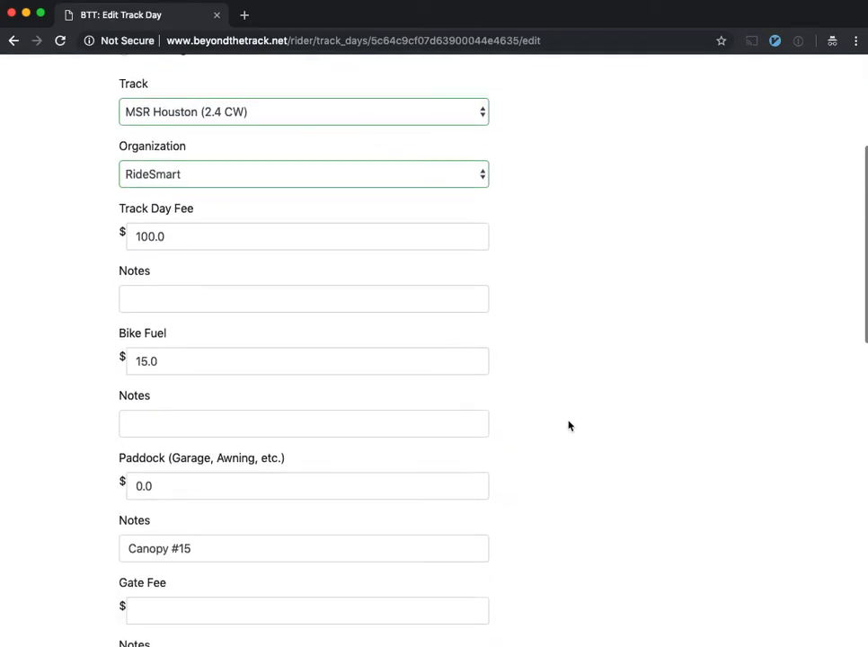
{"action": "left_click", "coordinate": [173, 252]}
{"action": "type", "text": "Th"}
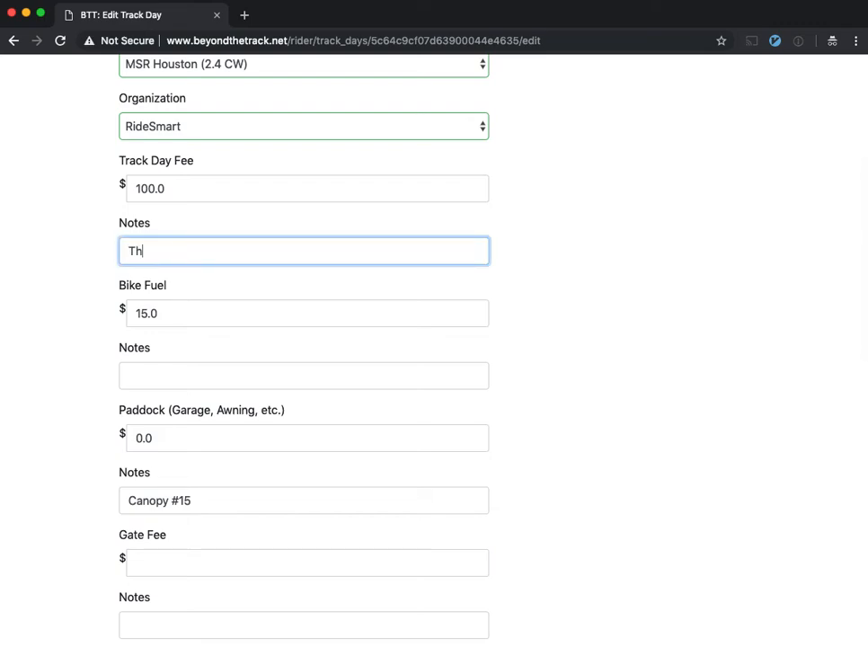
{"action": "type", "text": "ere's a discoun"}
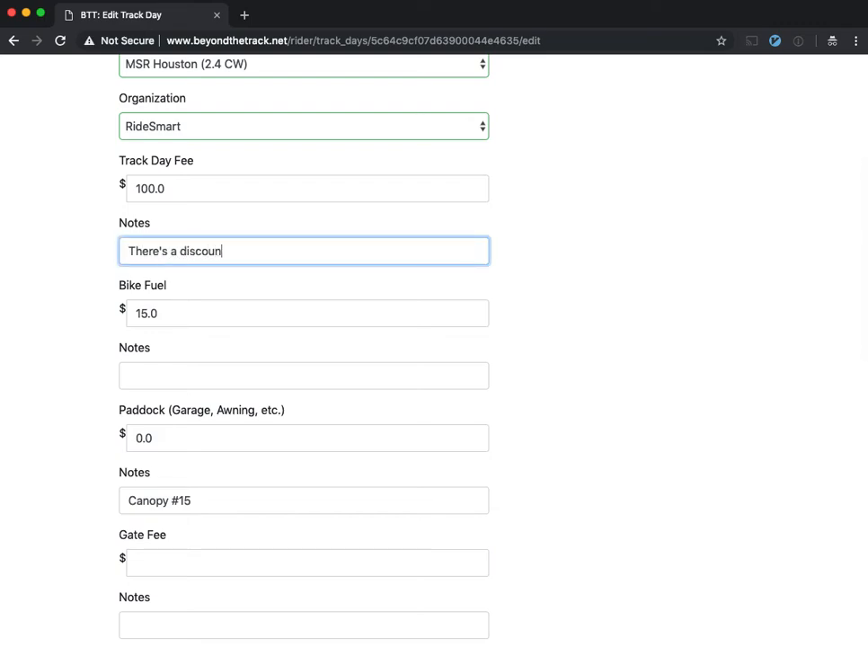
{"action": "type", "text": "t applied here "}
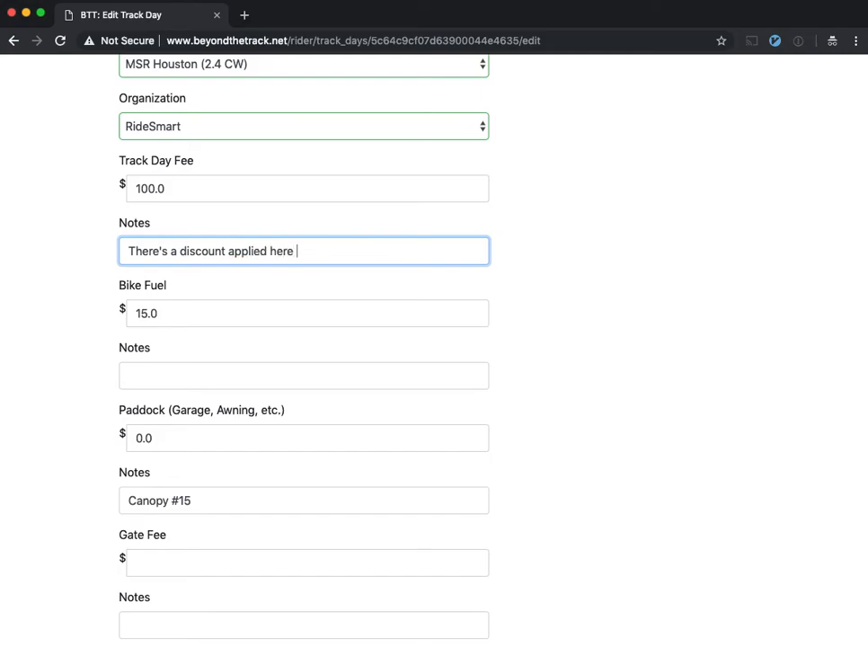
{"action": "type", "text": "for the 2nd day."}
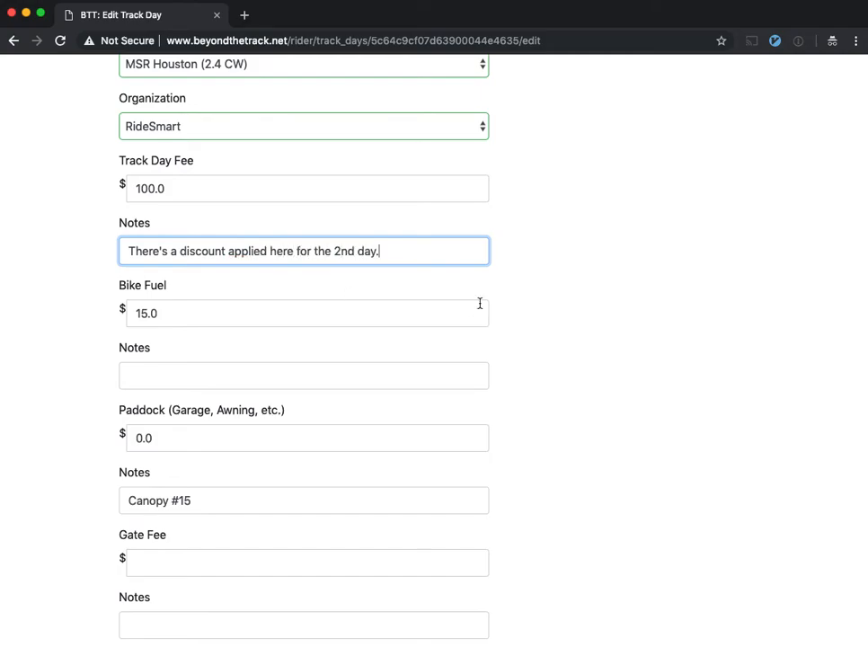
{"action": "scroll", "coordinate": [480, 304], "scroll_direction": "down", "scroll_amount": 10}
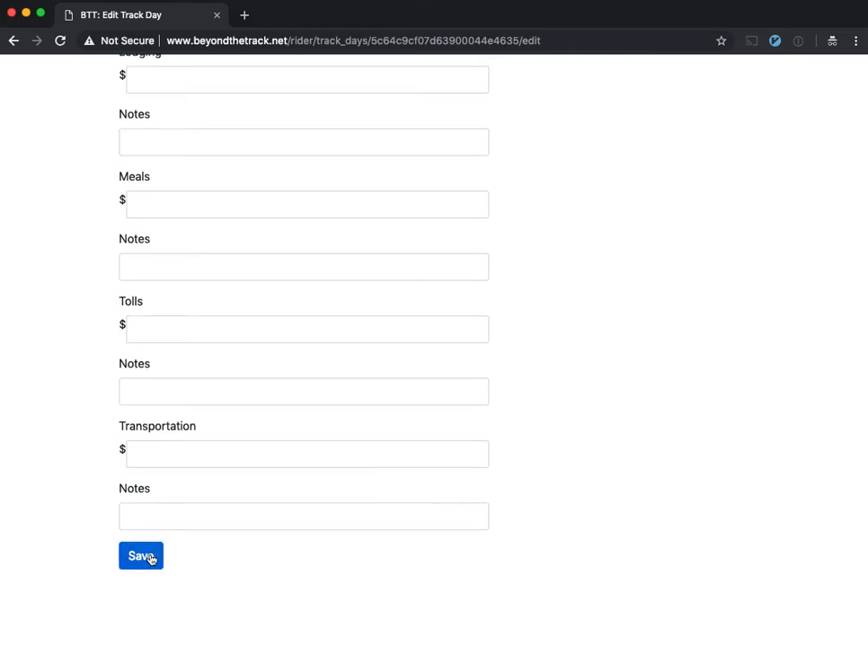
{"action": "left_click", "coordinate": [148, 557]}
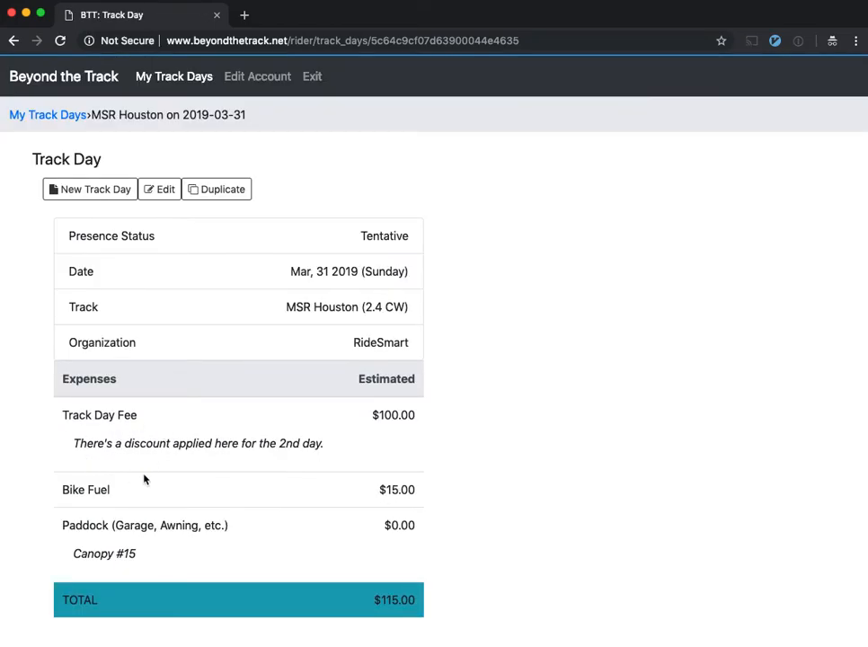
Step: Review the paddock expense amount and its canopy note on the saved March 31 track day
{"action": "scroll", "coordinate": [575, 481], "scroll_direction": "down", "scroll_amount": 2}
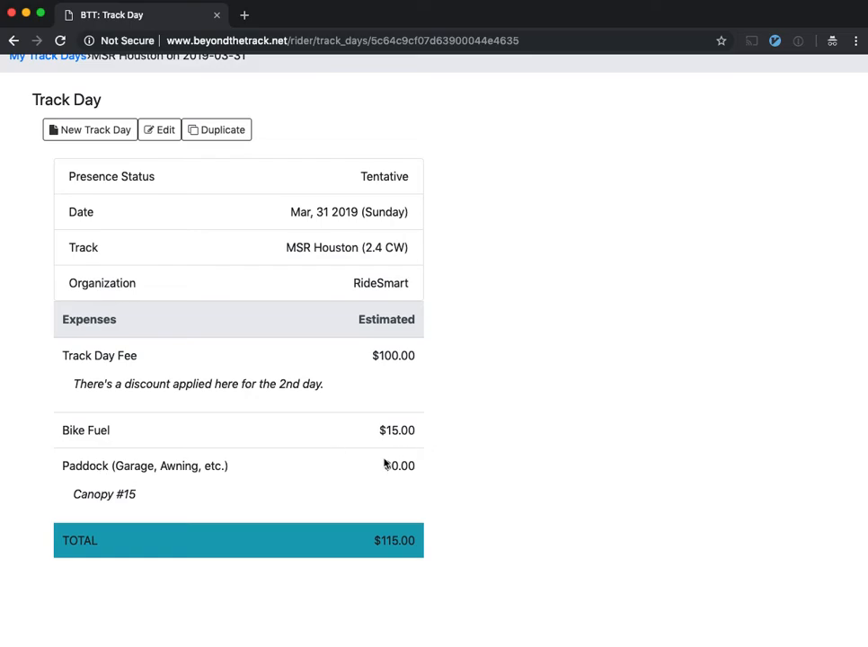
{"action": "left_click_drag", "start_coordinate": [385, 464], "coordinate": [456, 464]}
{"action": "left_click", "coordinate": [458, 463]}
{"action": "left_click_drag", "start_coordinate": [74, 495], "coordinate": [153, 493]}
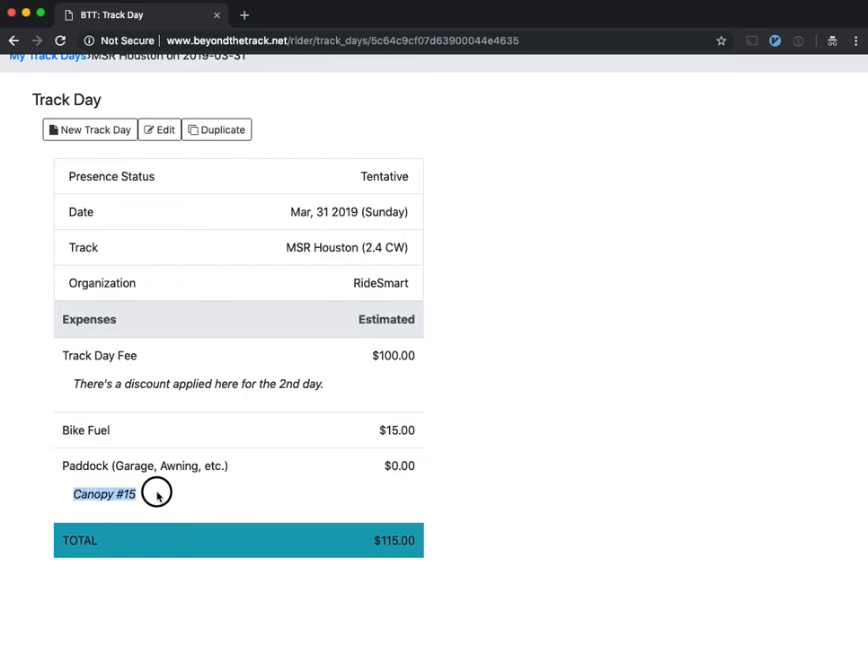
{"action": "left_click", "coordinate": [580, 330]}
{"action": "scroll", "coordinate": [580, 330], "scroll_direction": "up", "scroll_amount": 2}
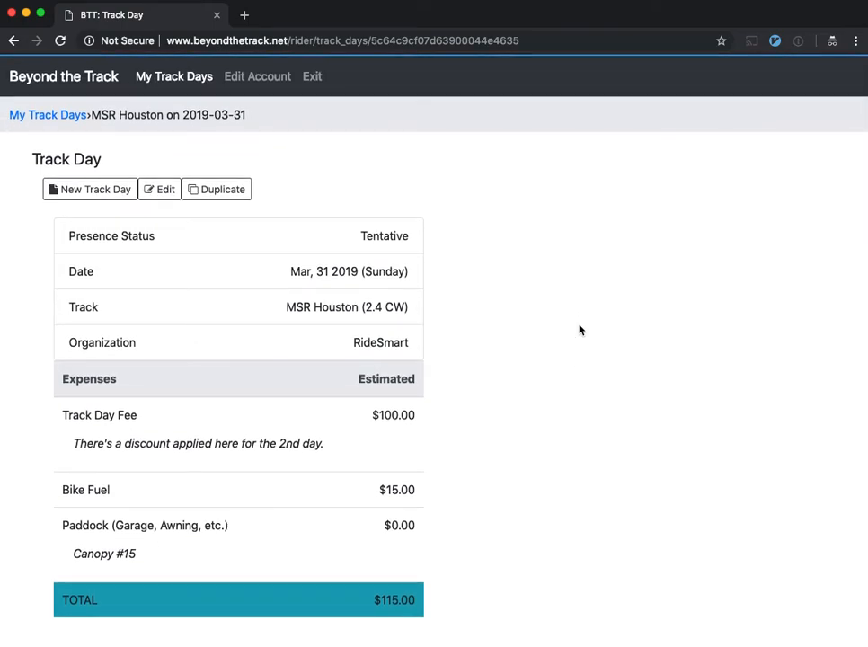
Step: Reopen the March 31 track day from the list of all track days, set its presence status to Not Going, and save it
{"action": "left_click", "coordinate": [56, 115]}
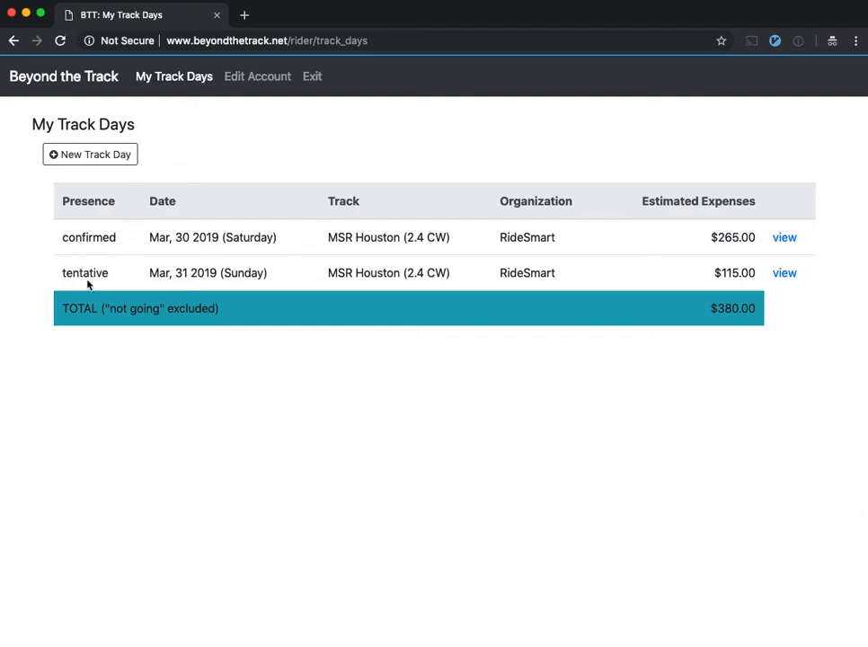
{"action": "left_click", "coordinate": [788, 275]}
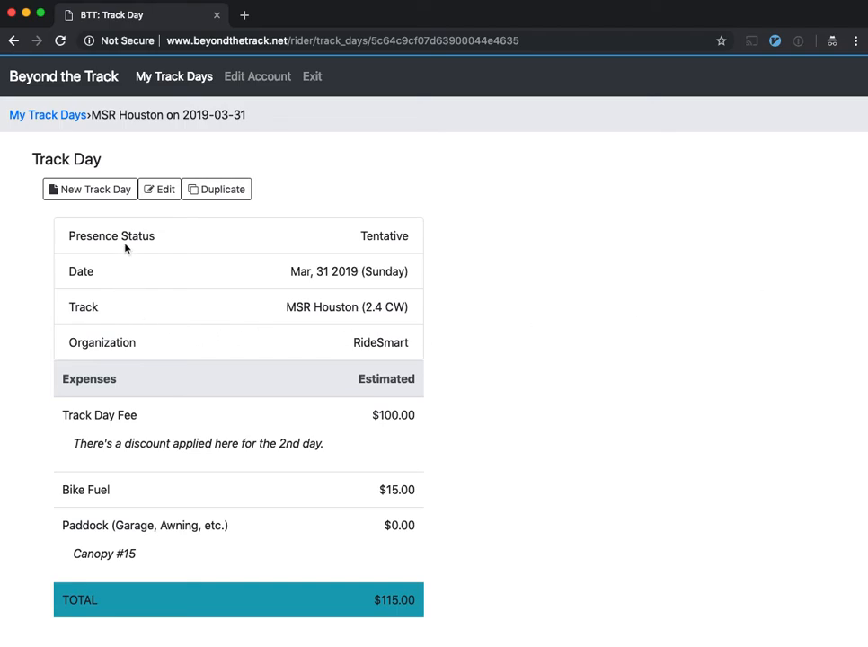
{"action": "left_click", "coordinate": [162, 188]}
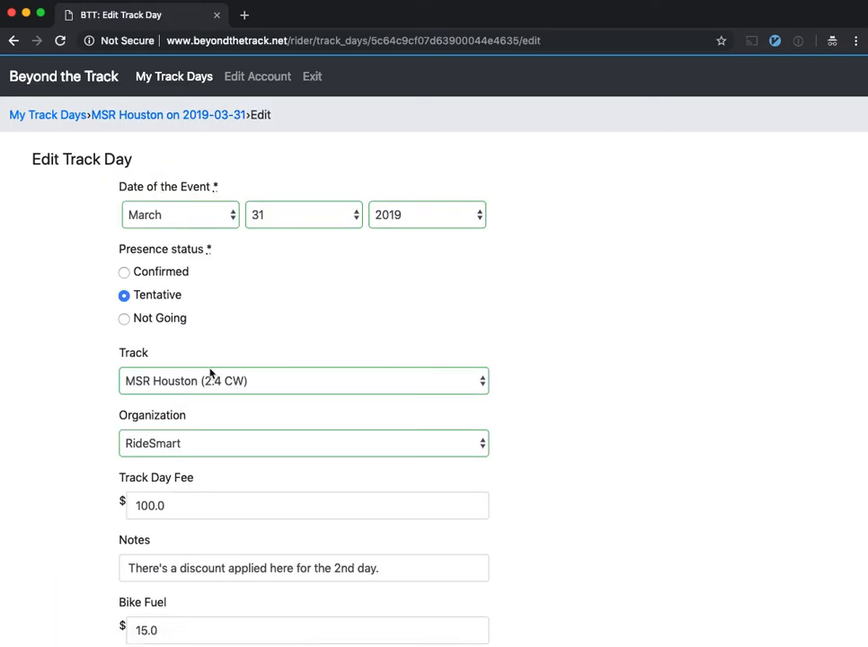
{"action": "left_click", "coordinate": [125, 319]}
{"action": "scroll", "coordinate": [648, 396], "scroll_direction": "down", "scroll_amount": 15}
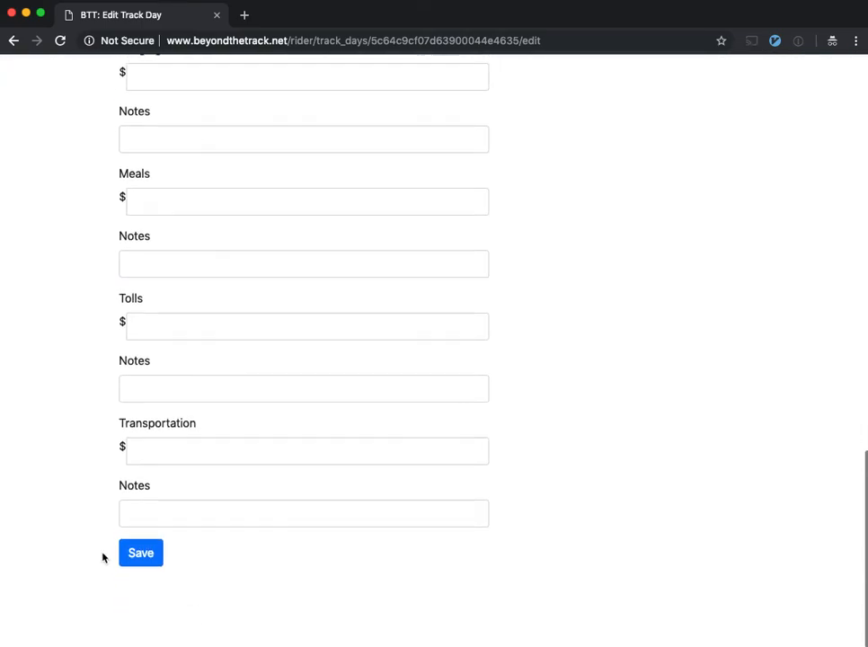
{"action": "left_click", "coordinate": [137, 555]}
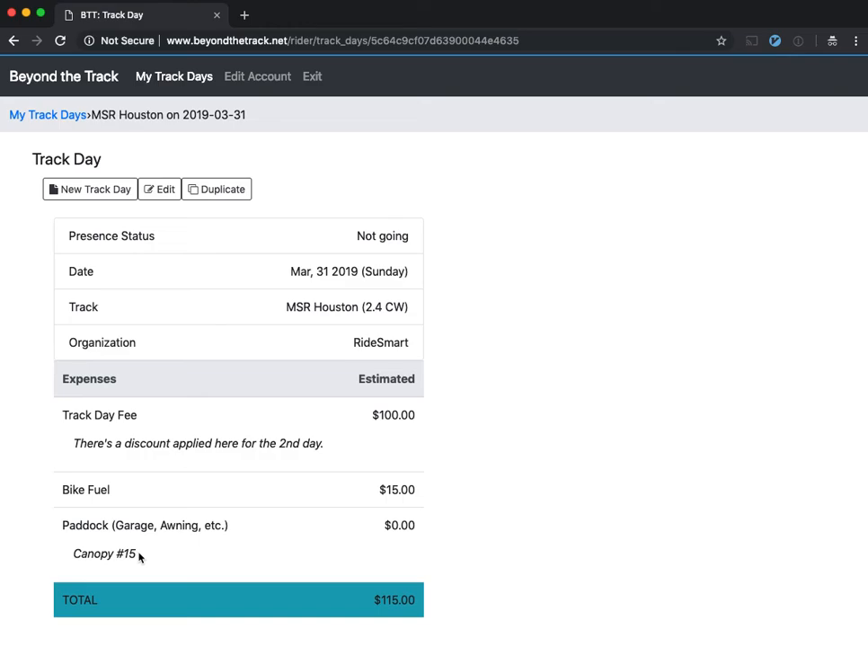
Step: Return to the list of all track days and check the estimated expenses total that excludes days marked not going
{"action": "scroll", "coordinate": [558, 467], "scroll_direction": "down", "scroll_amount": 2}
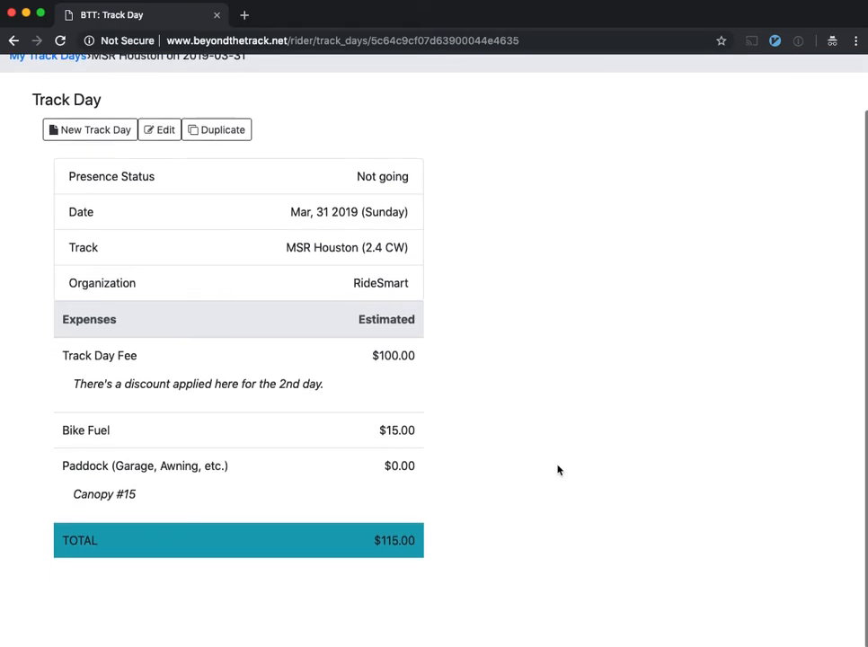
{"action": "scroll", "coordinate": [558, 467], "scroll_direction": "up", "scroll_amount": 2}
{"action": "left_click", "coordinate": [70, 119]}
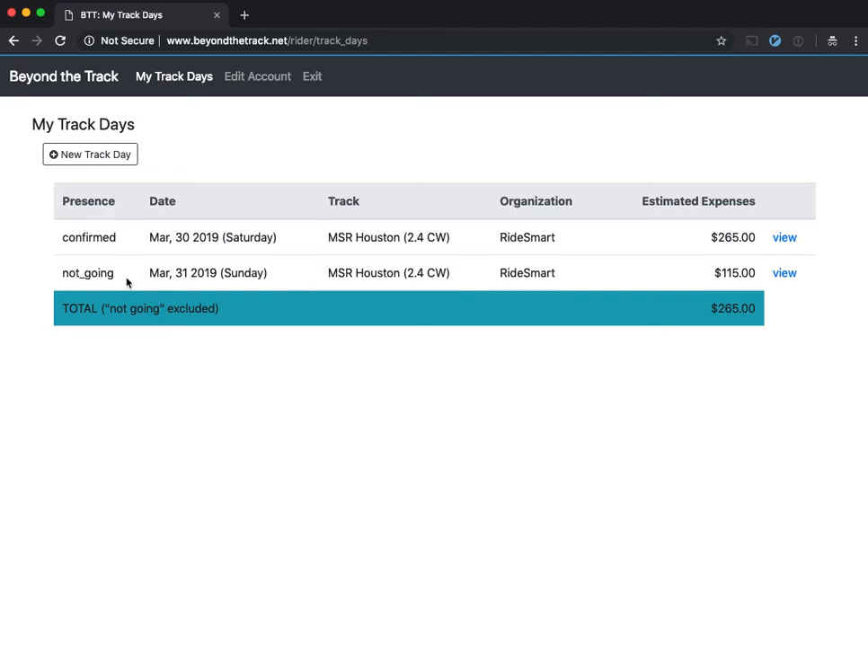
{"action": "left_click", "coordinate": [104, 308]}
{"action": "left_click_drag", "start_coordinate": [104, 308], "coordinate": [198, 309]}
{"action": "left_click", "coordinate": [760, 307]}
{"action": "key", "text": "super+Tab"}
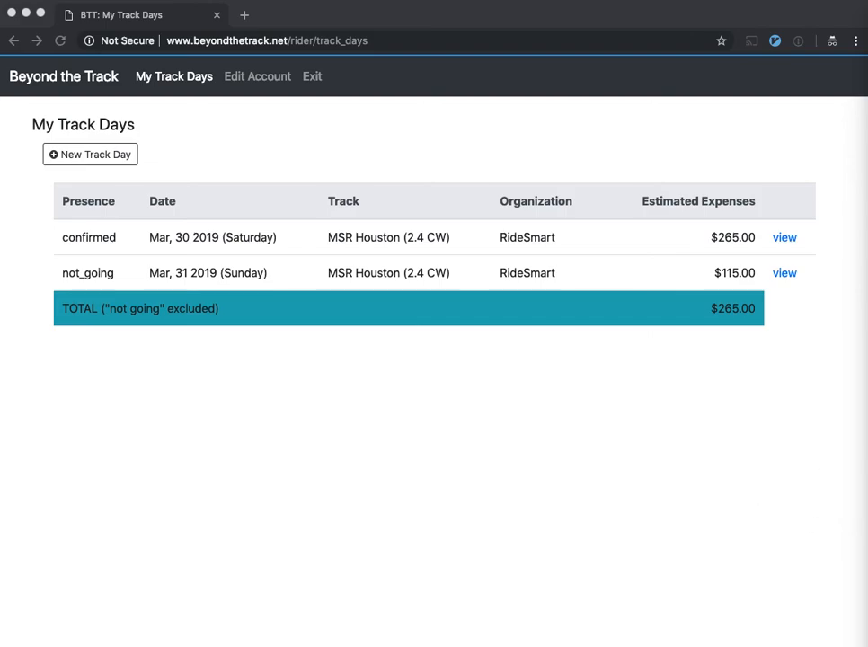
{"action": "left_click", "coordinate": [564, 495]}
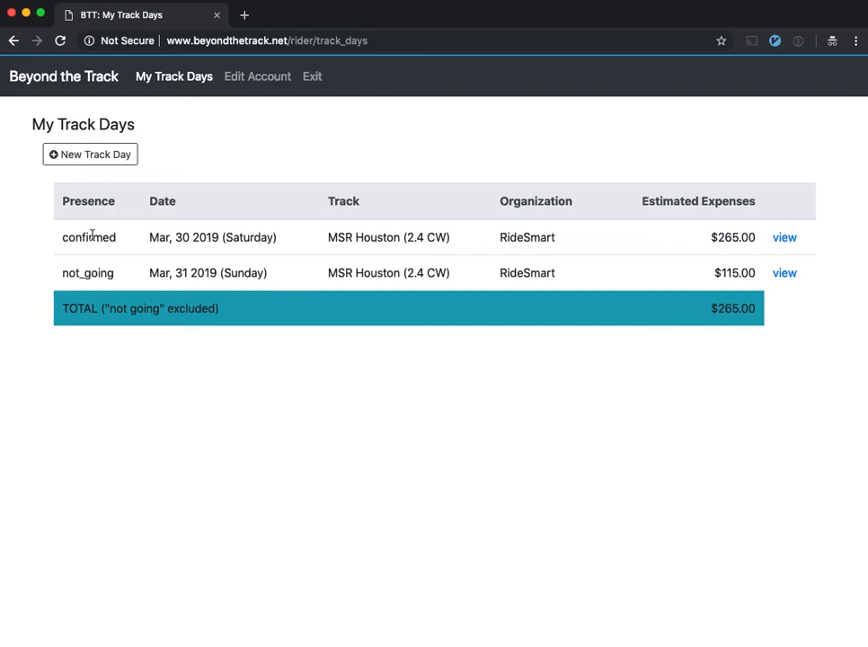
Step: Start cancelling the confirmed March 30 track day and enter the cancellation note "Bike not ready... missing new tires."
{"action": "left_click", "coordinate": [785, 239]}
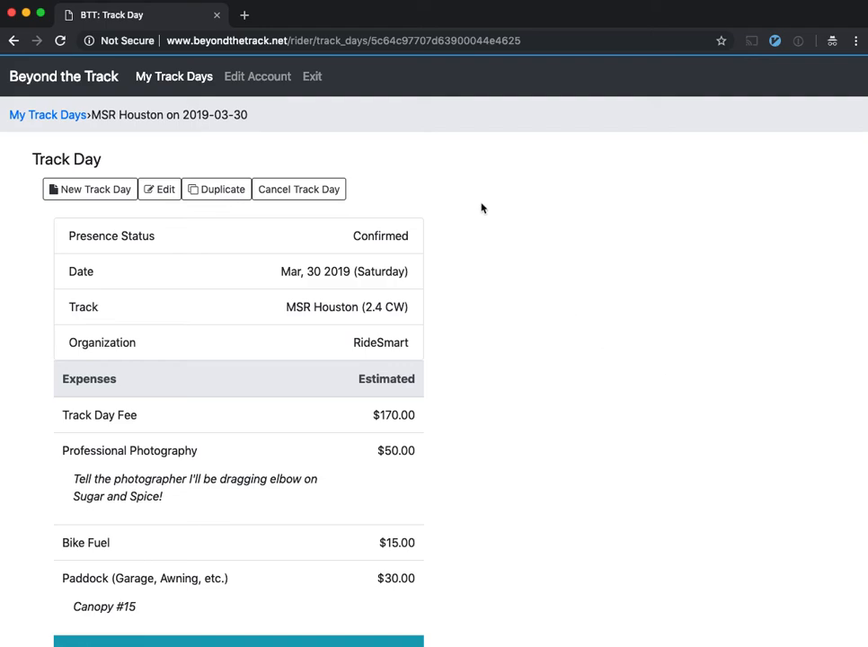
{"action": "left_click", "coordinate": [295, 195]}
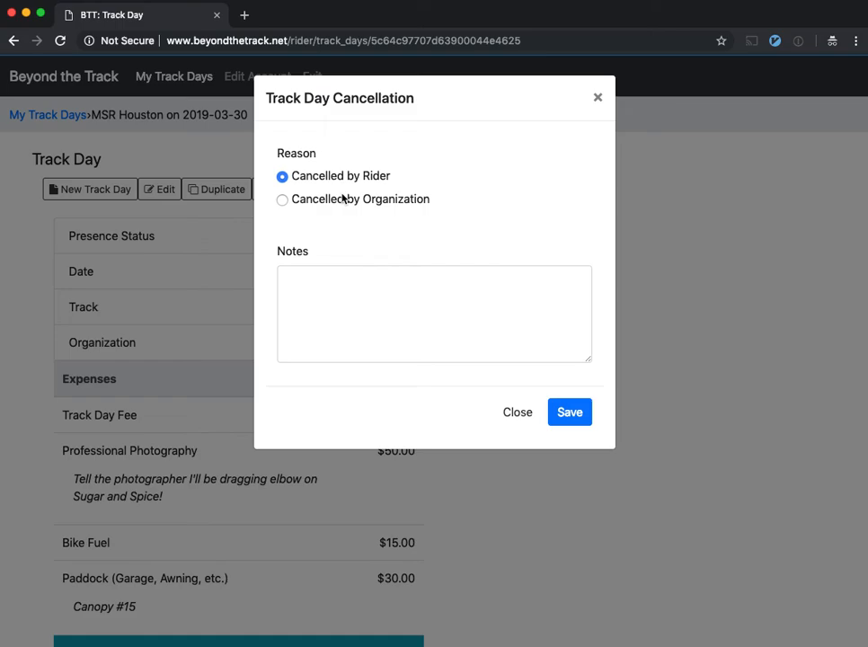
{"action": "left_click", "coordinate": [364, 288]}
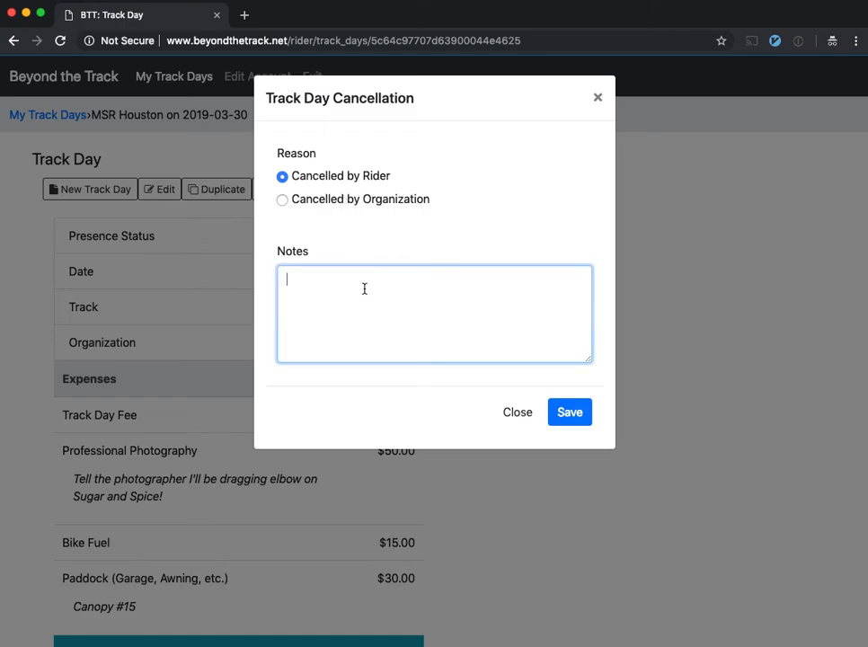
{"action": "type", "text": "Bike not ra"}
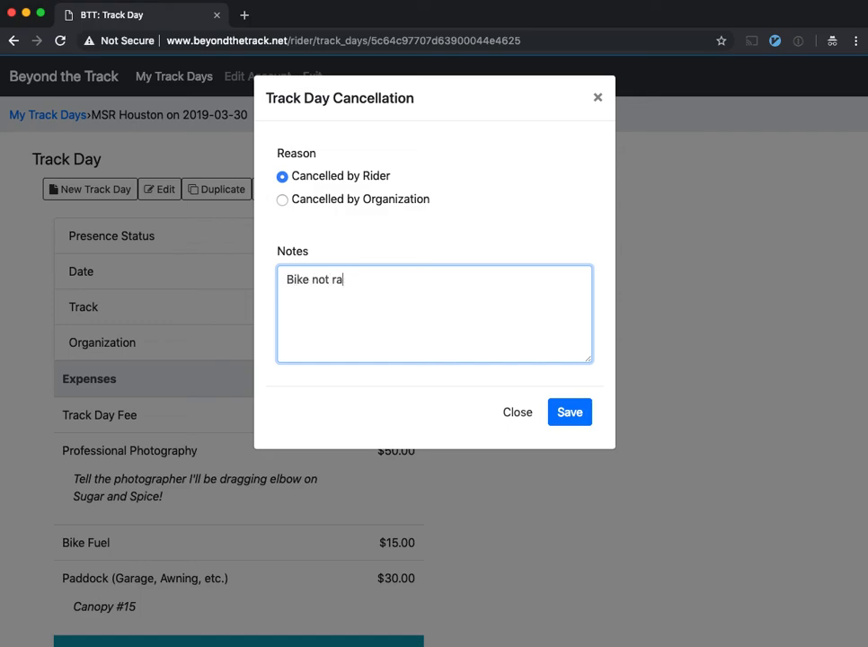
{"action": "key", "text": "BackSpace"}
{"action": "type", "text": "eady... missing new tires."}
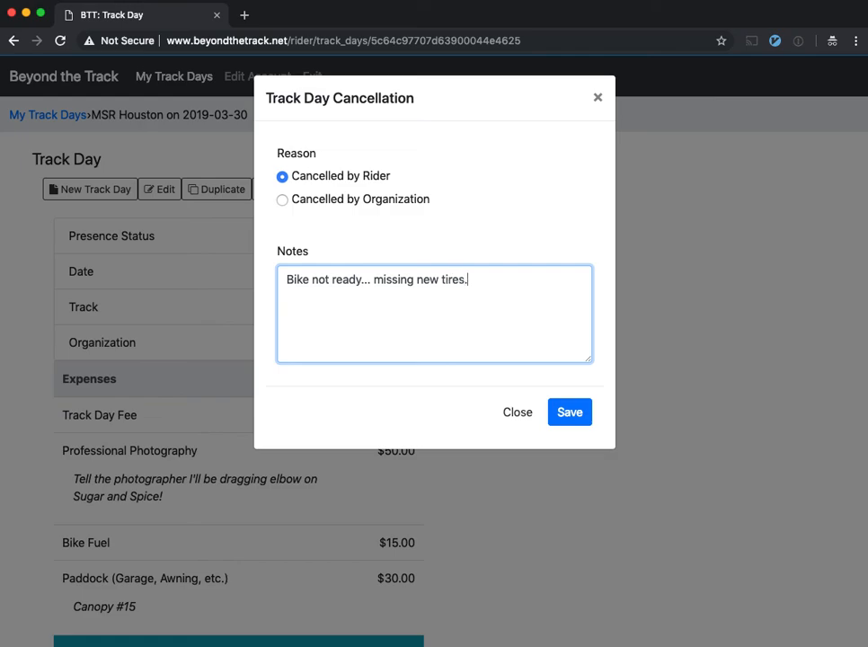
Step: Set the cancellation reason to Cancelled by Organization, replace the note with "Due to weather.", and save the cancellation
{"action": "left_click", "coordinate": [281, 200]}
{"action": "left_click", "coordinate": [508, 295]}
{"action": "key", "text": "super+a"}
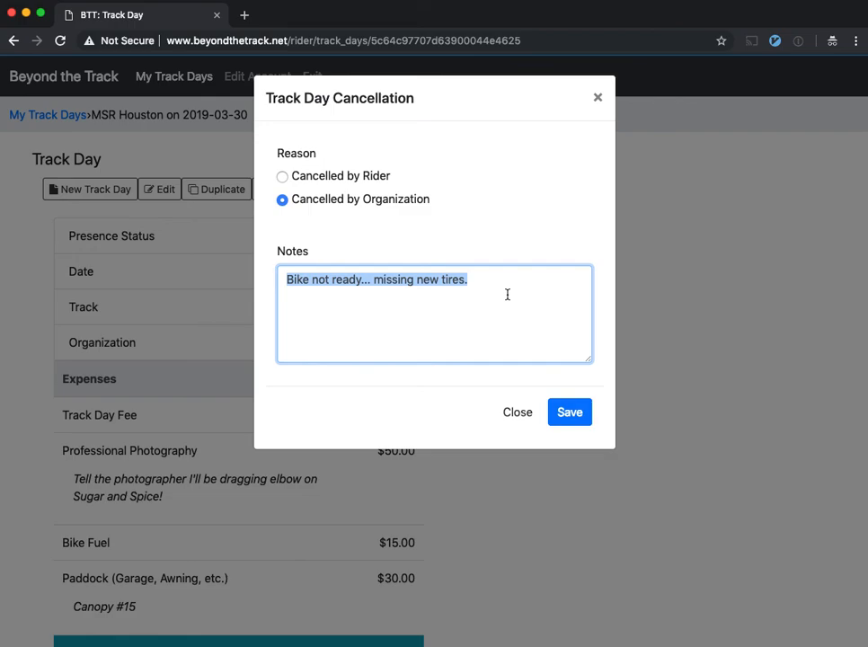
{"action": "type", "text": "Due to weather."}
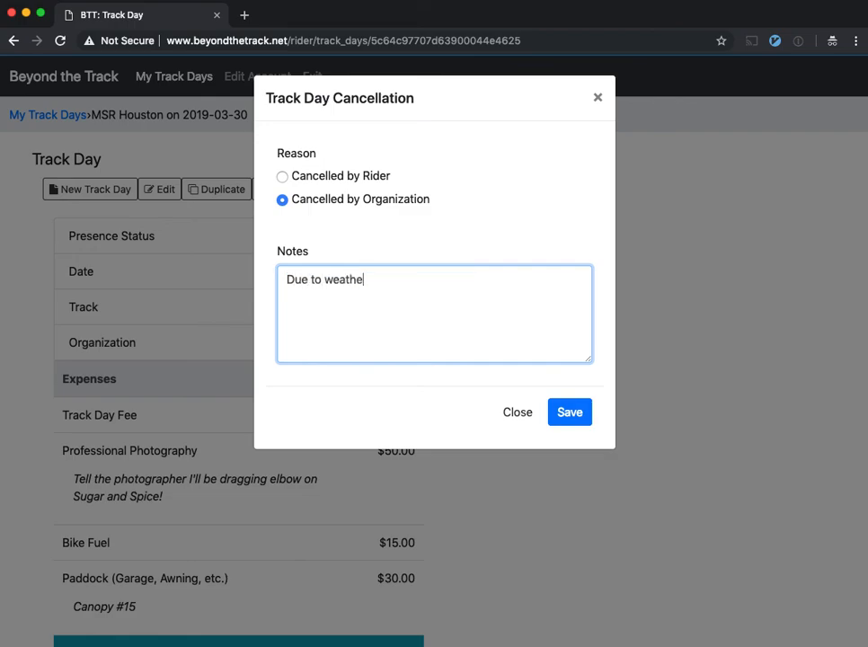
{"action": "left_click", "coordinate": [576, 414]}
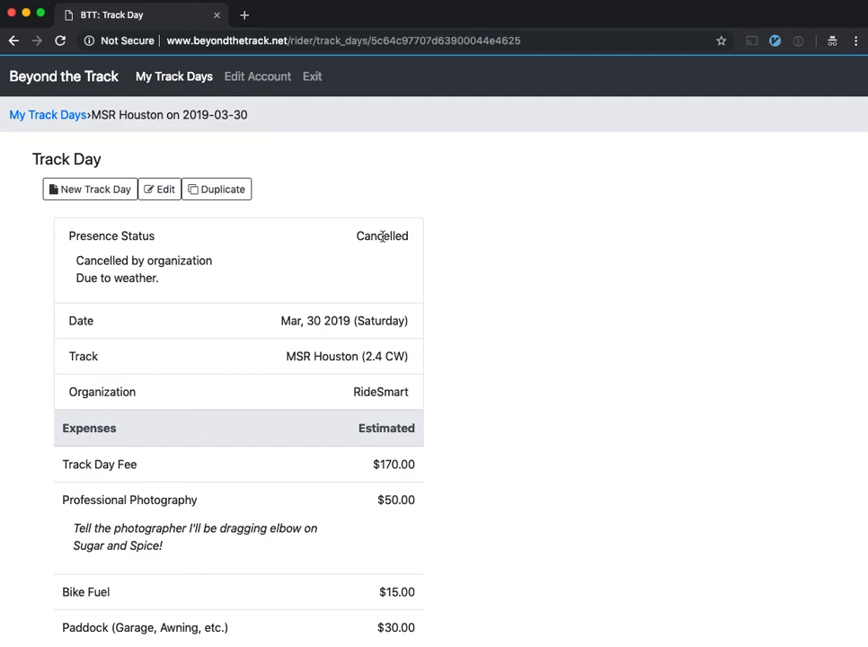
Step: Review the cancellation reason and note on the March 30 track day, and return to the list of all track days
{"action": "left_click", "coordinate": [74, 262]}
{"action": "left_click_drag", "start_coordinate": [73, 261], "coordinate": [184, 284]}
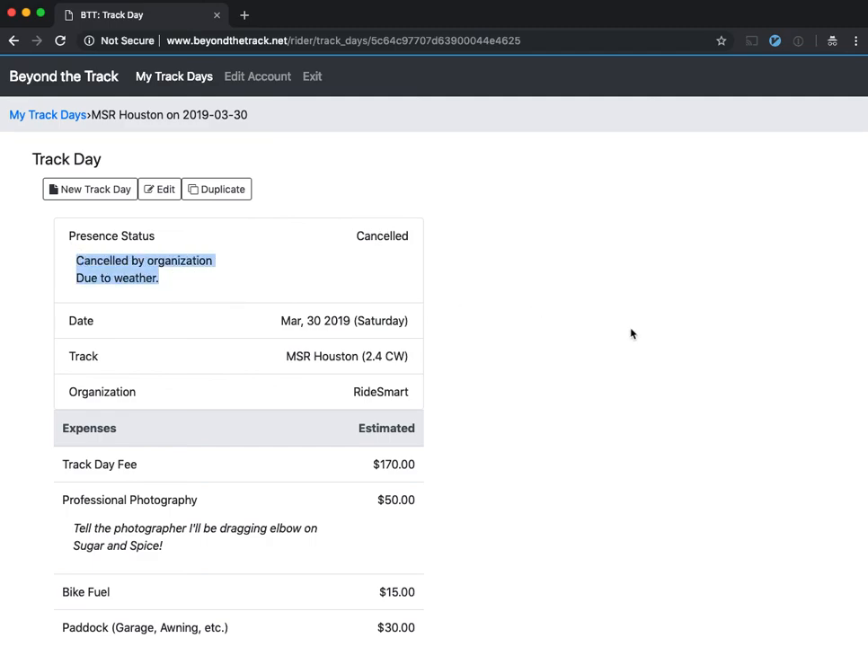
{"action": "left_click", "coordinate": [598, 361]}
{"action": "scroll", "coordinate": [601, 362], "scroll_direction": "down", "scroll_amount": 1}
{"action": "scroll", "coordinate": [108, 126], "scroll_direction": "up", "scroll_amount": 3}
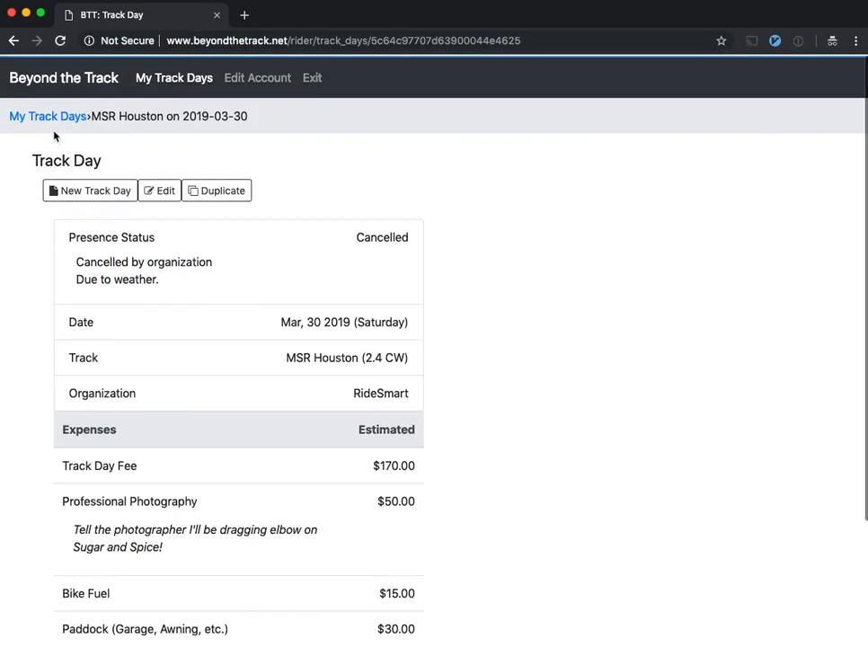
{"action": "left_click", "coordinate": [18, 120]}
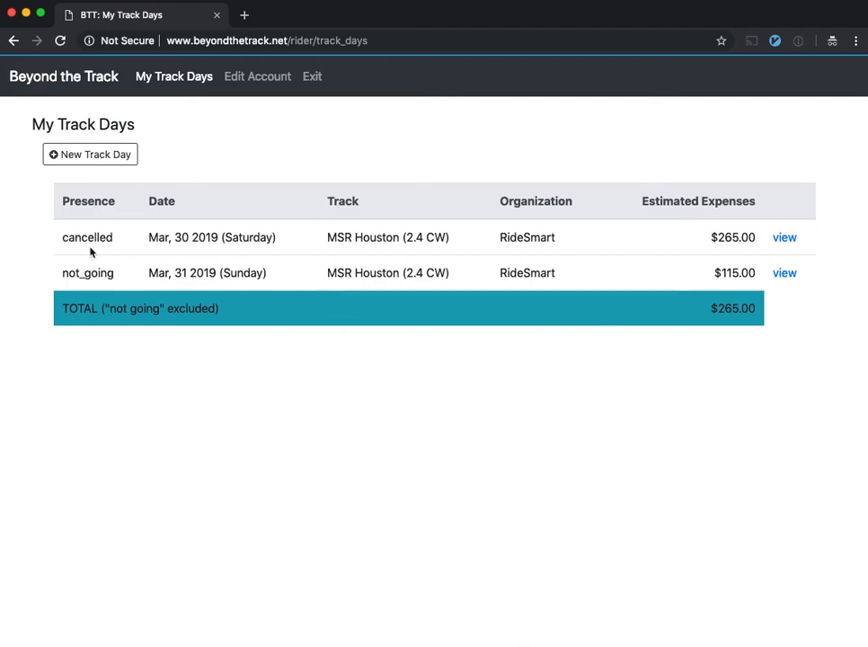